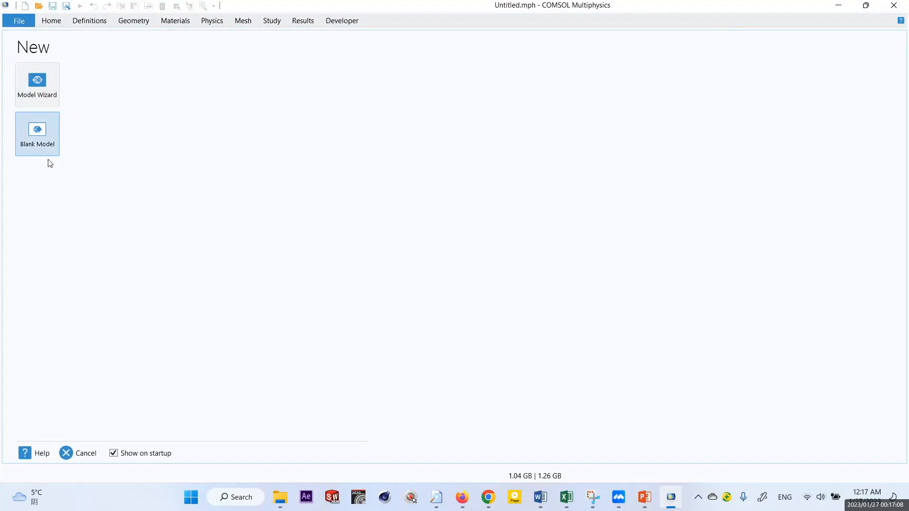
# - Start a 3D model through the Model Wizard and add the Solid Mechanics interface from Structural Mechanics
pyautogui.click(43, 85)
pyautogui.click(32, 97)
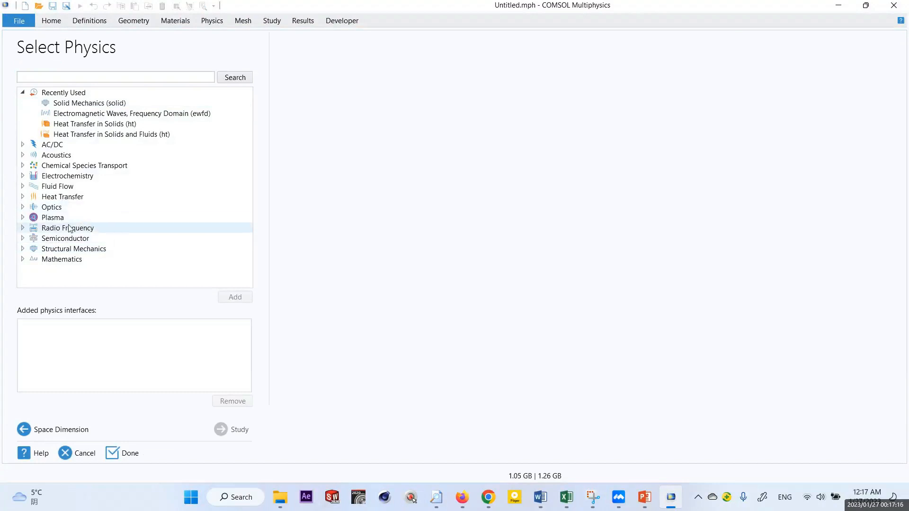
pyautogui.click(23, 92)
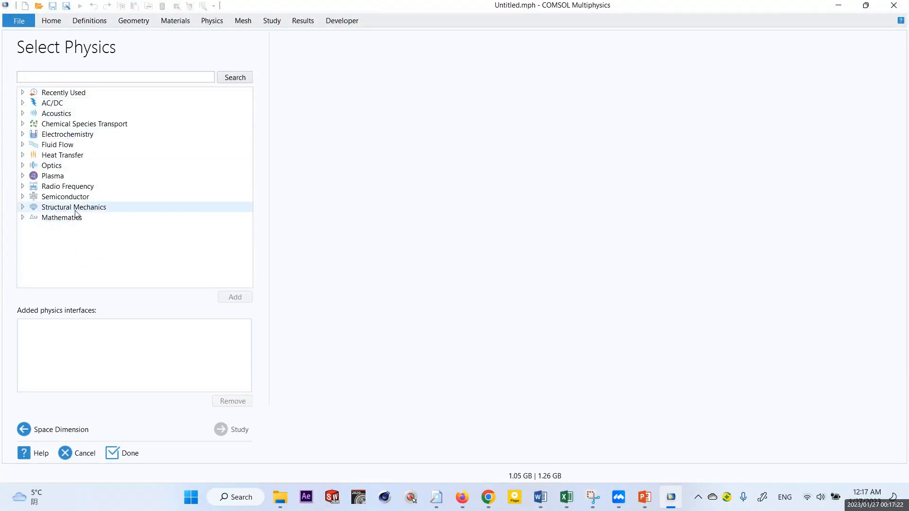
pyautogui.click(23, 207)
pyautogui.click(91, 220)
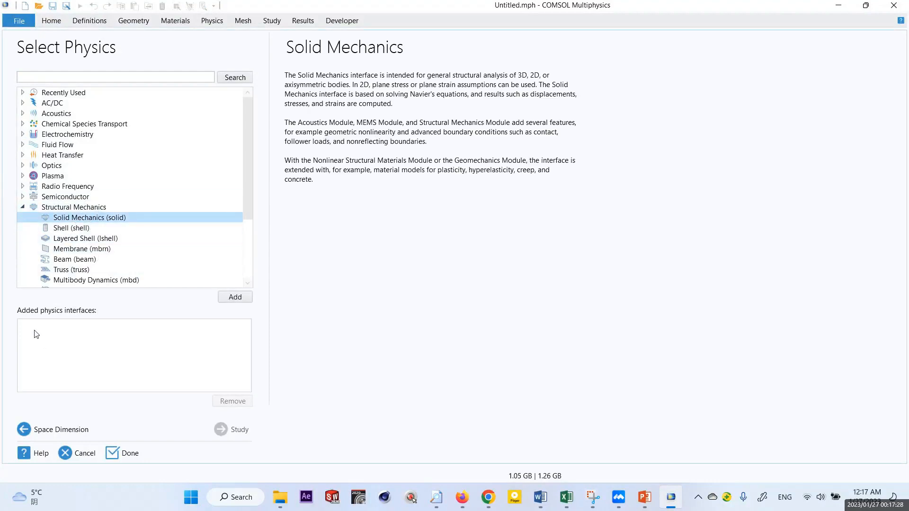
pyautogui.click(236, 298)
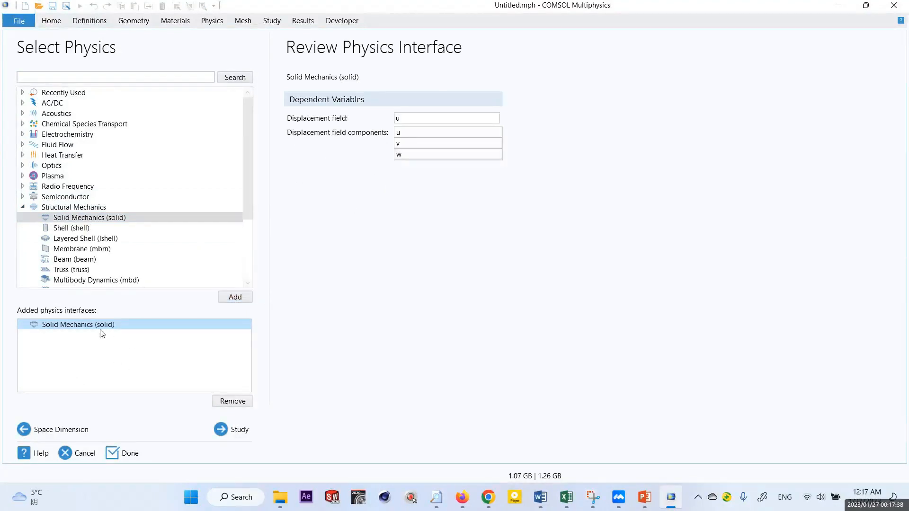
# - Finish the model setup without choosing a study and save Untitled.mph to the Desktop
pyautogui.click(236, 428)
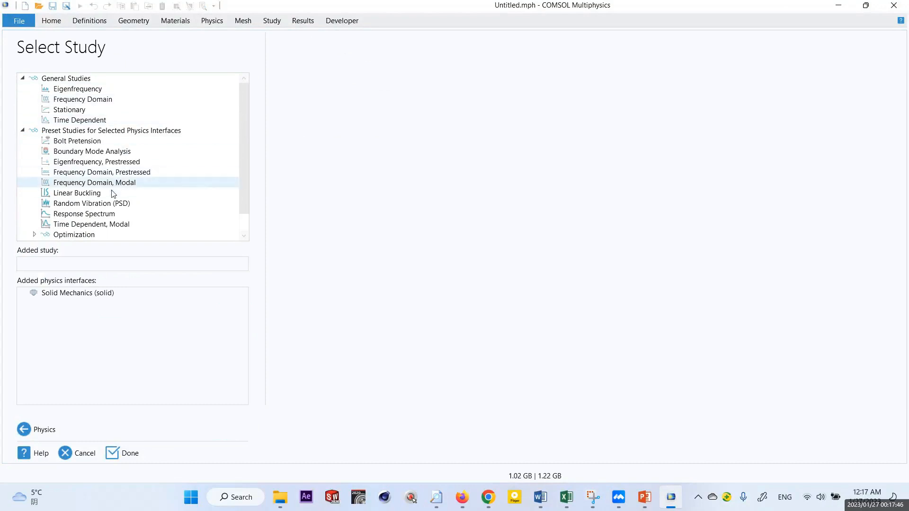
pyautogui.click(23, 78)
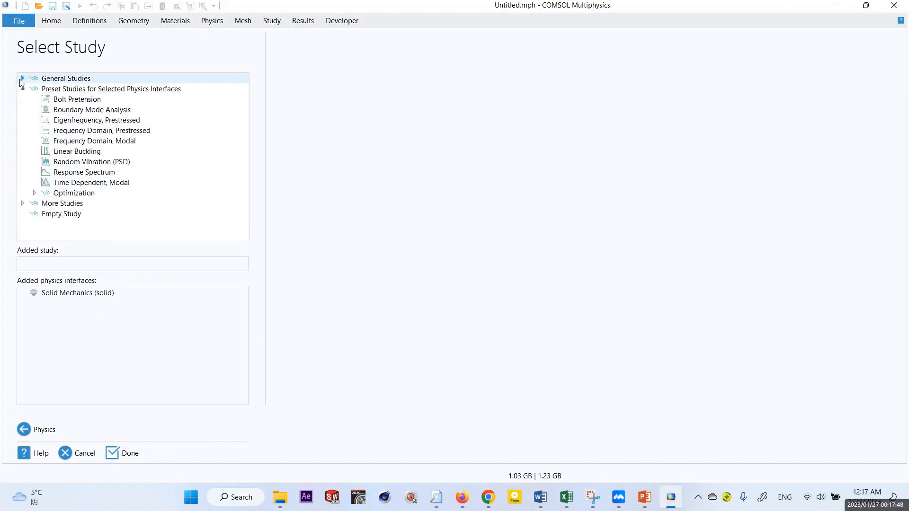
pyautogui.click(22, 88)
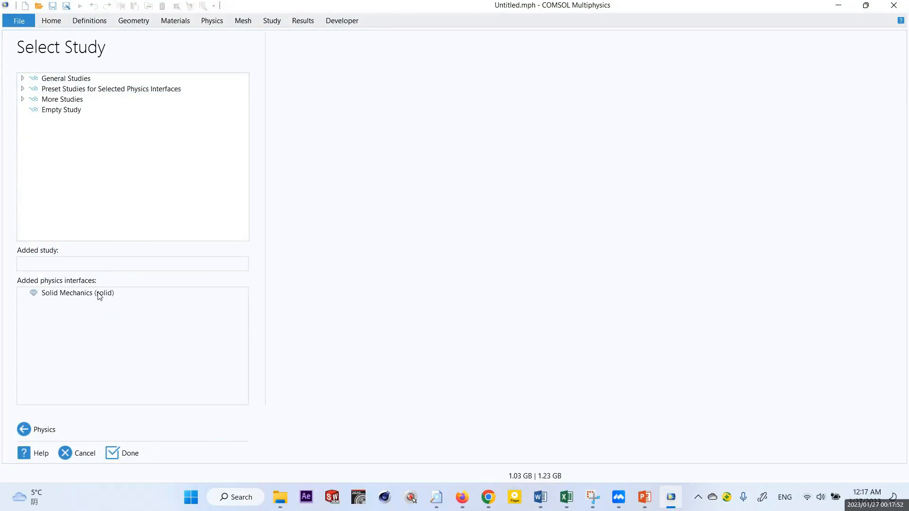
pyautogui.click(127, 453)
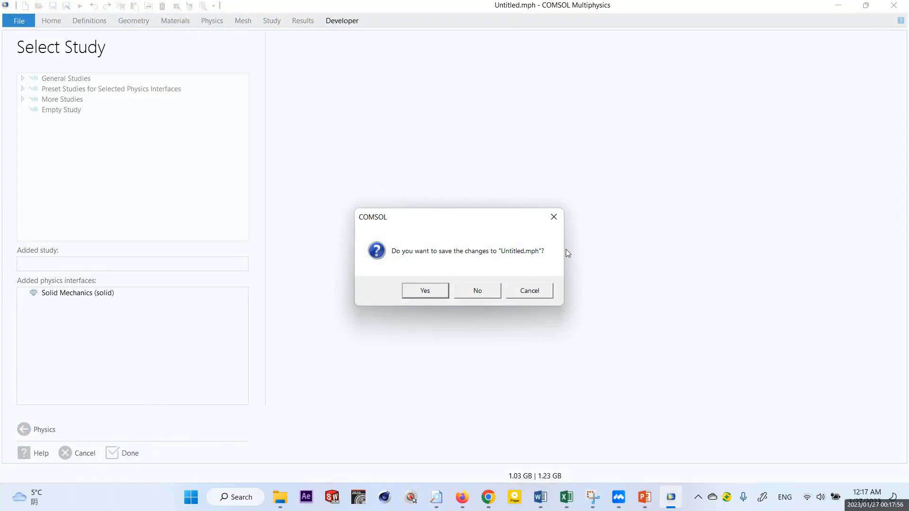
pyautogui.click(425, 290)
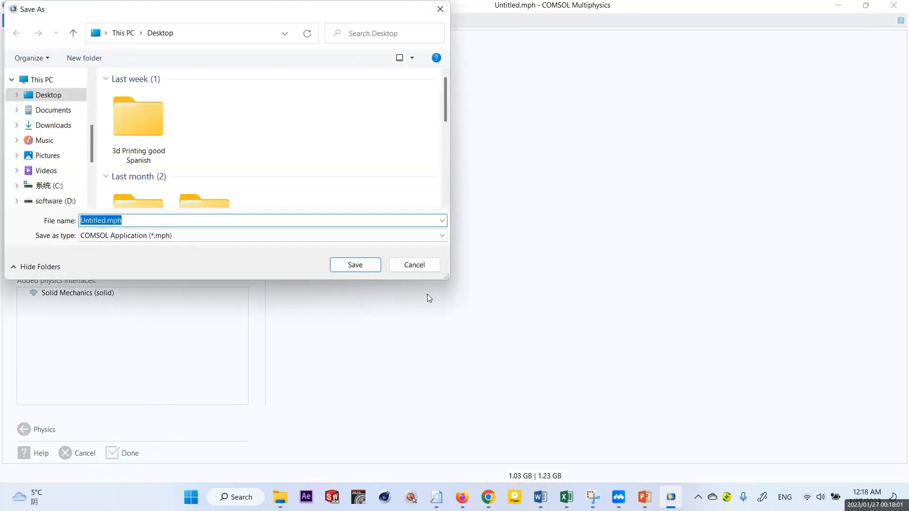
pyautogui.click(356, 265)
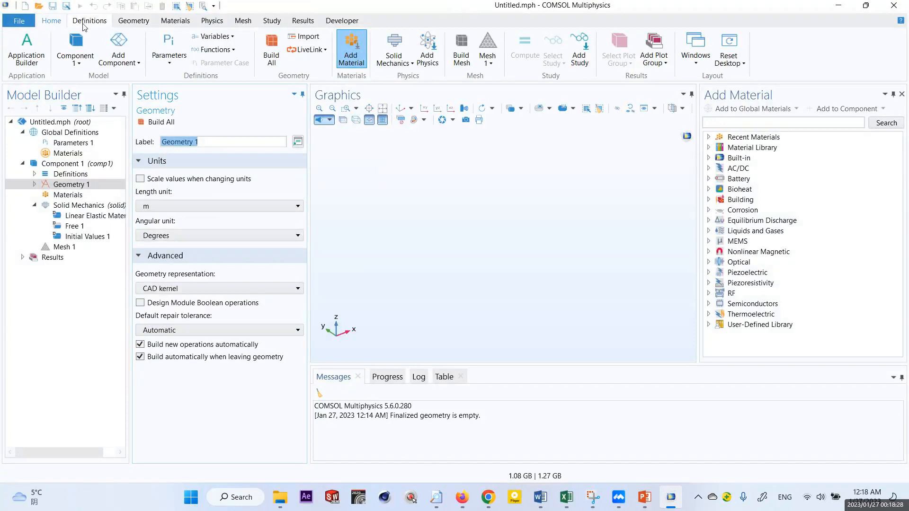
# - Look through the available geometry, materials, physics, mesh, study, results and developer commands, ending on the geometry commands
pyautogui.click(124, 24)
pyautogui.click(168, 22)
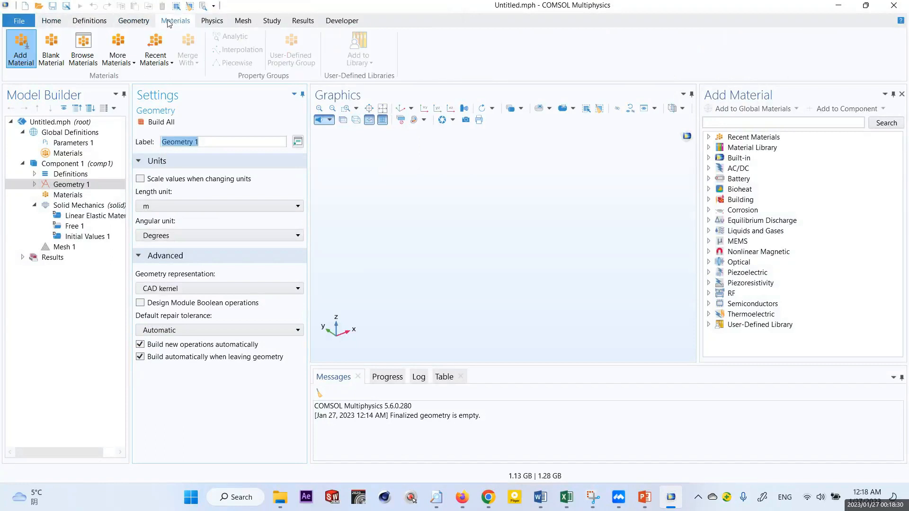
pyautogui.click(219, 22)
pyautogui.click(238, 24)
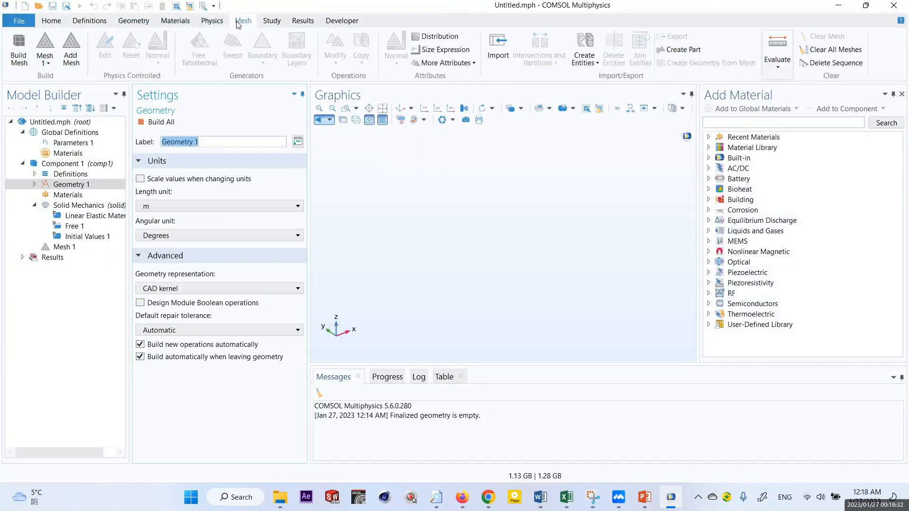
pyautogui.click(269, 23)
pyautogui.click(312, 23)
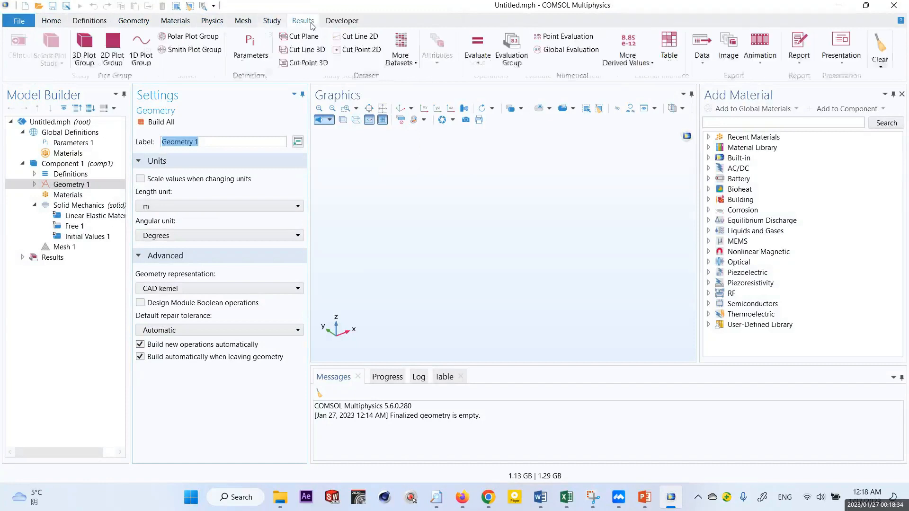
pyautogui.click(332, 22)
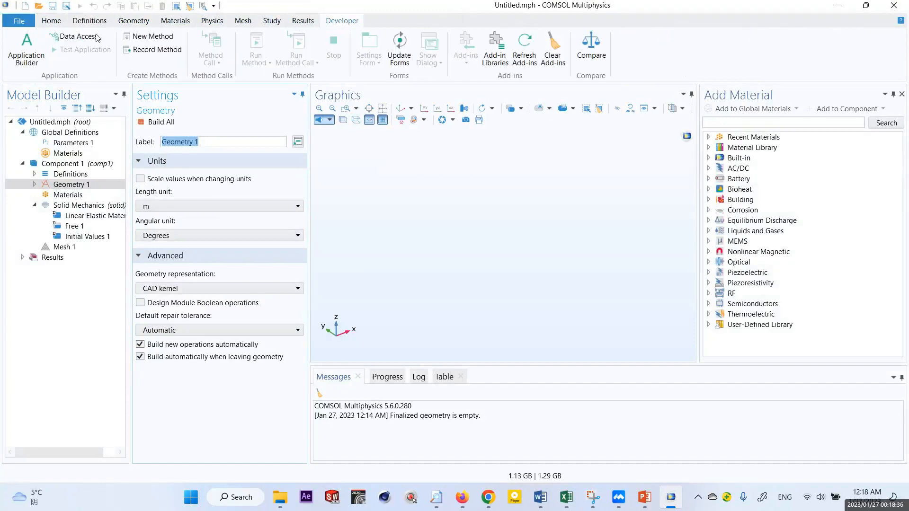
pyautogui.click(134, 21)
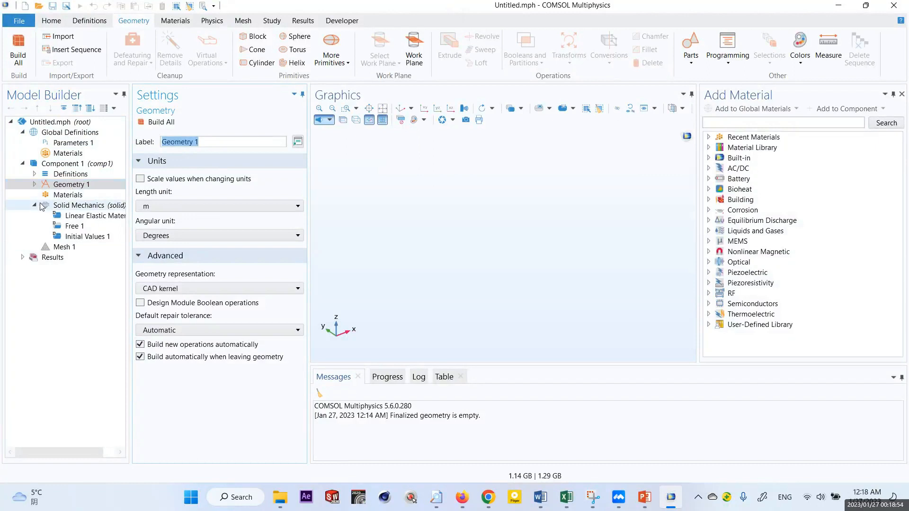
# - Examine the contents of Geometry 1 and the geometry operations that can be added to it
pyautogui.click(34, 205)
pyautogui.click(69, 187)
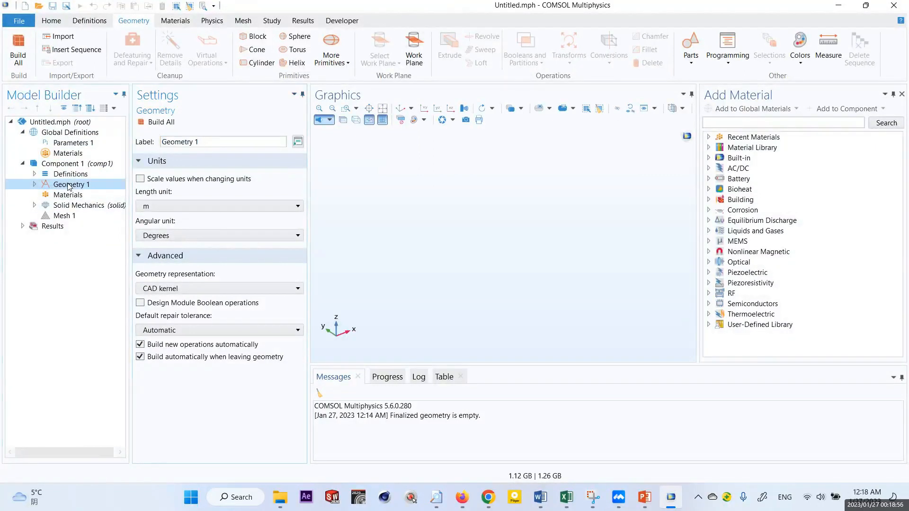
pyautogui.click(34, 185)
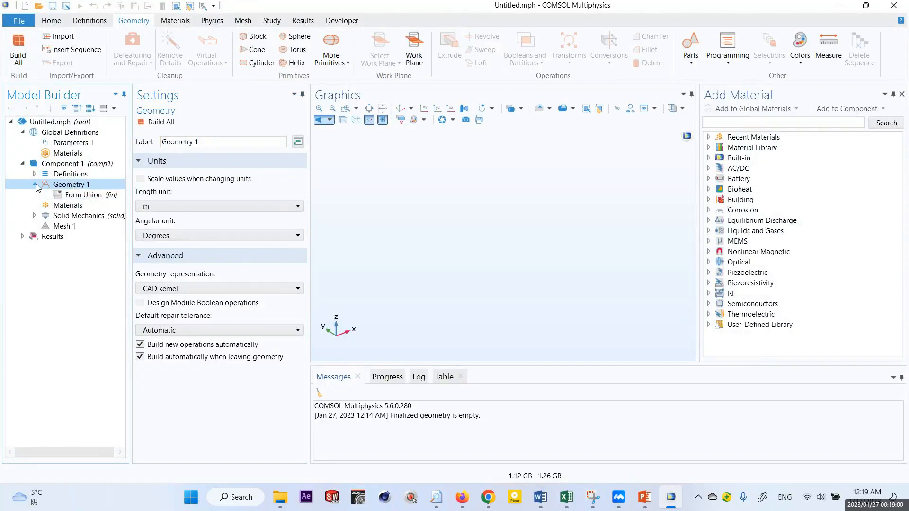
pyautogui.click(35, 184)
pyautogui.rightClick(59, 188)
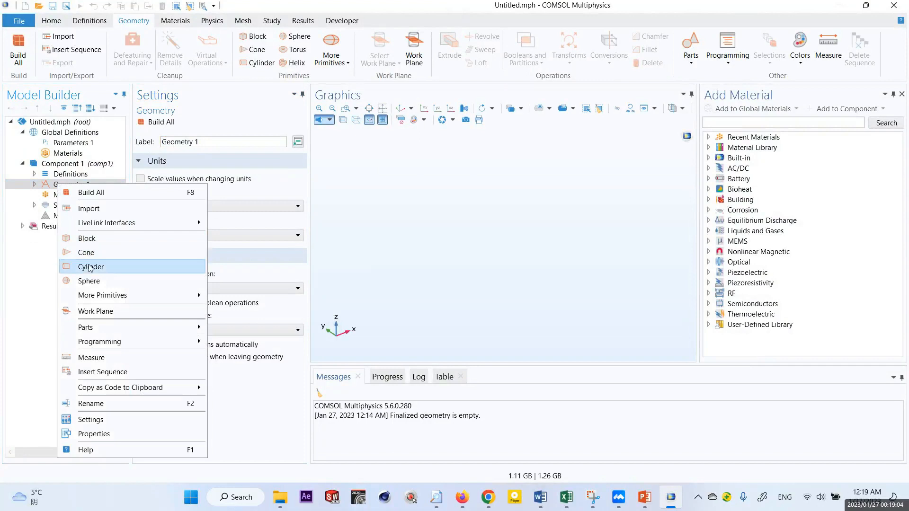
pyautogui.click(30, 271)
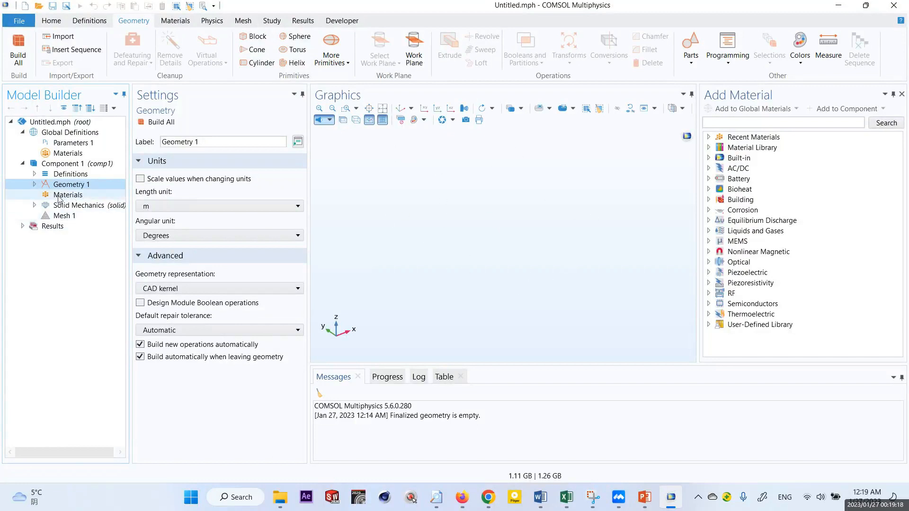
# - View Component 1's material overview and bring up the material library for it
pyautogui.click(81, 196)
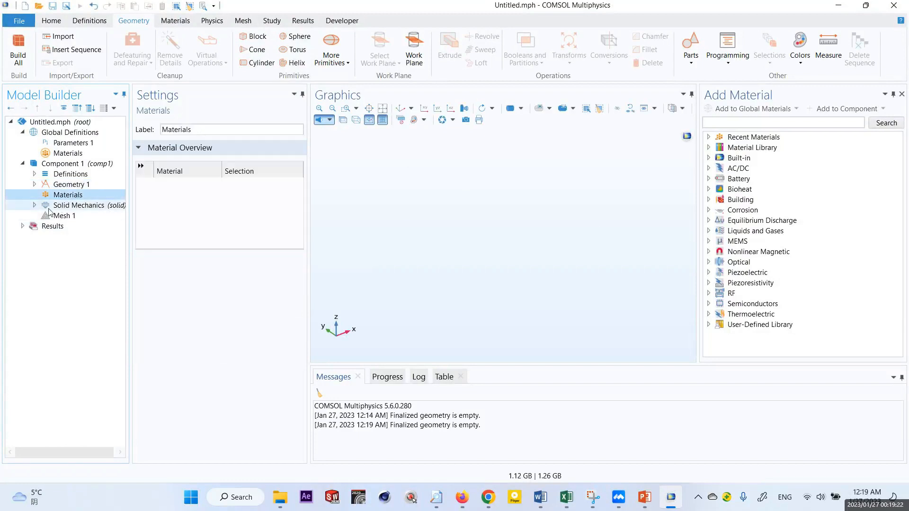
pyautogui.rightClick(66, 201)
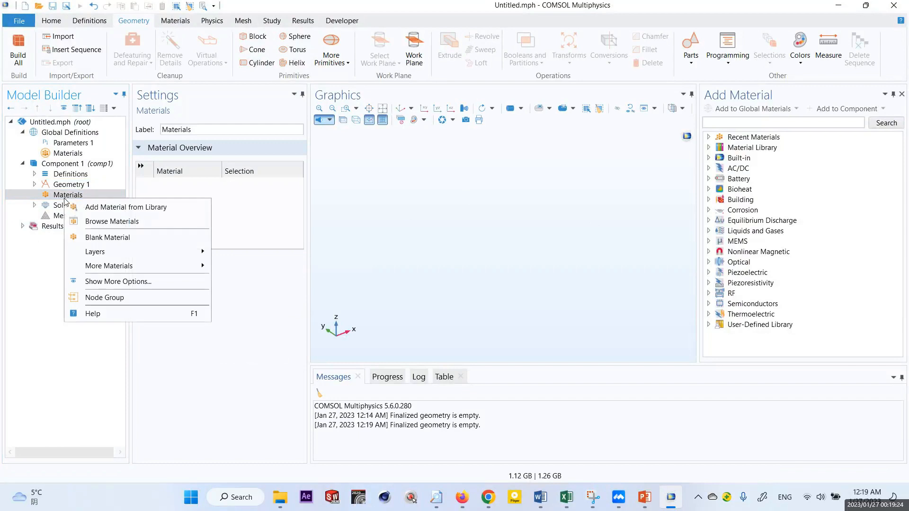
pyautogui.click(118, 208)
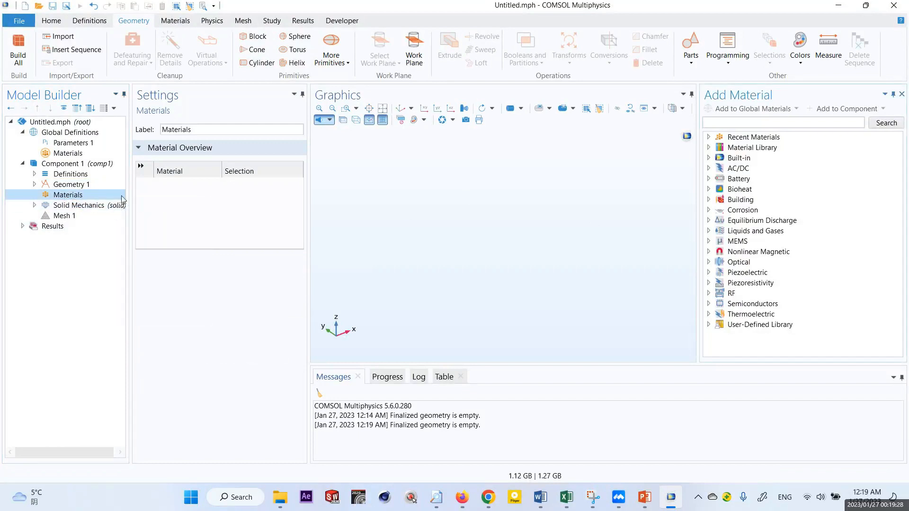
pyautogui.click(176, 20)
pyautogui.click(29, 55)
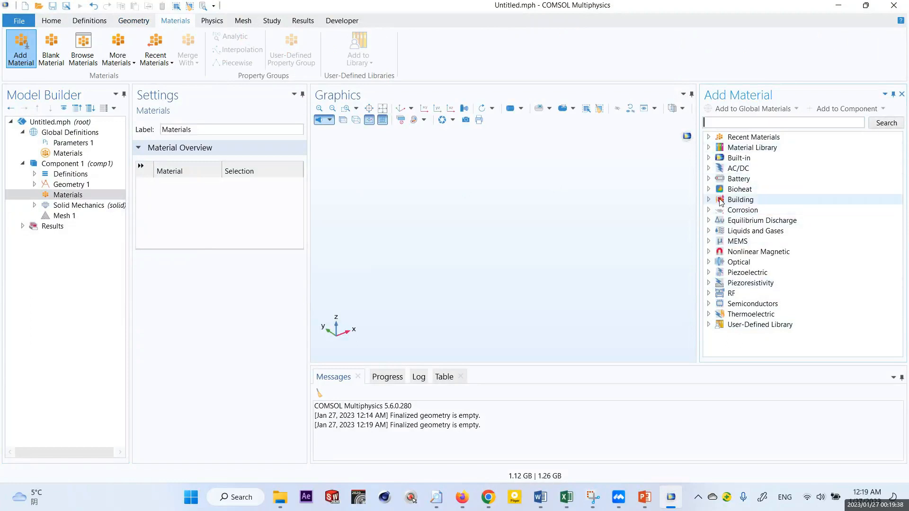
# - Browse the Built-in materials, picking out Aluminum 3003-H18 and American red oak
pyautogui.click(708, 158)
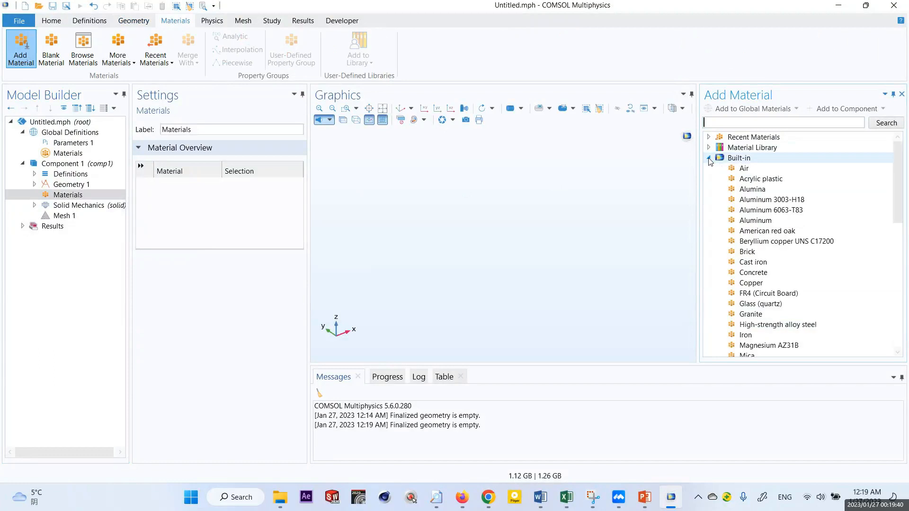
pyautogui.click(760, 202)
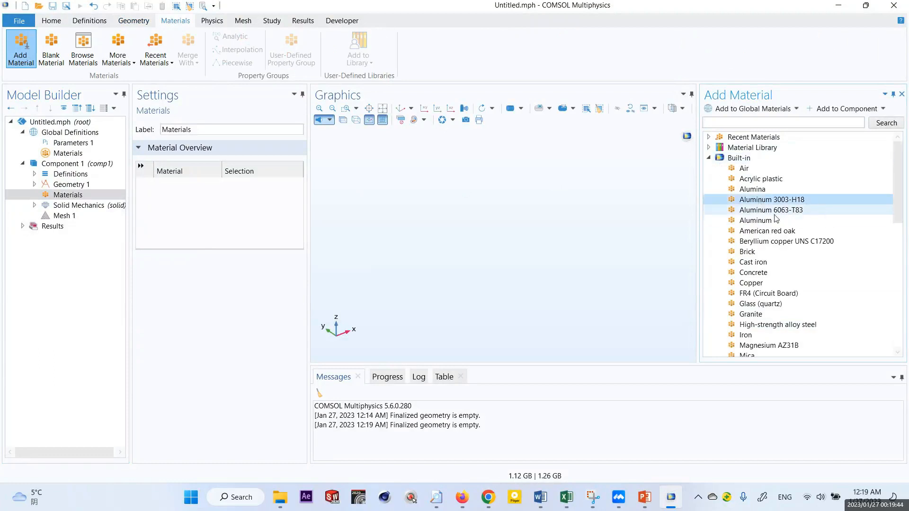
pyautogui.click(757, 224)
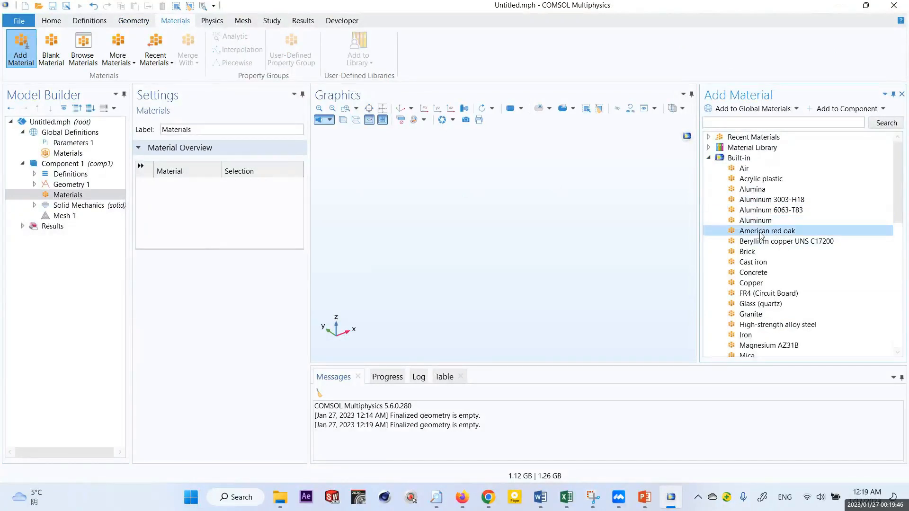
pyautogui.click(760, 232)
# - Examine the Solid Mechanics settings and its default nodes, as well as the Mesh 1 settings
pyautogui.click(77, 207)
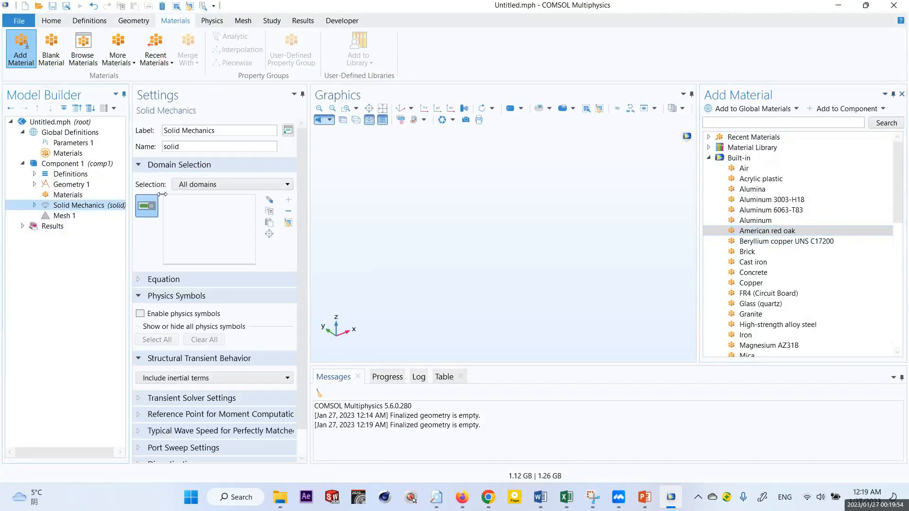
pyautogui.click(34, 206)
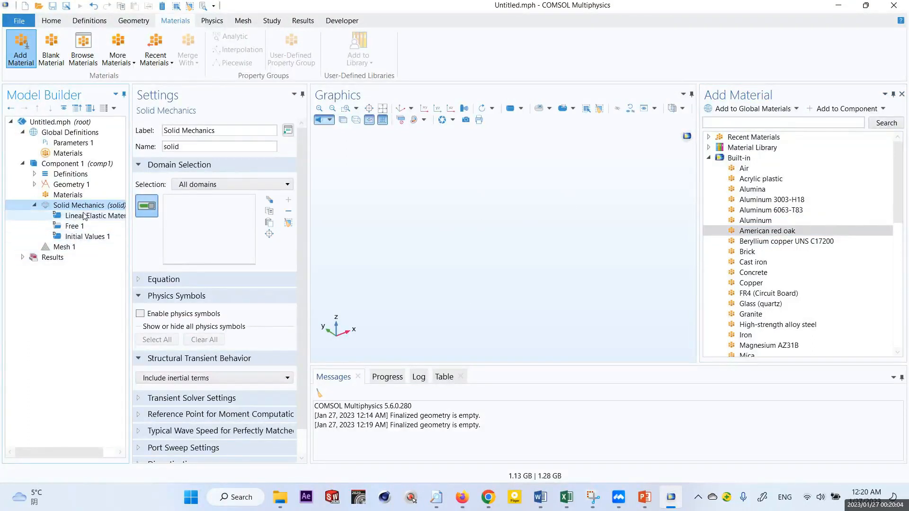
pyautogui.click(66, 249)
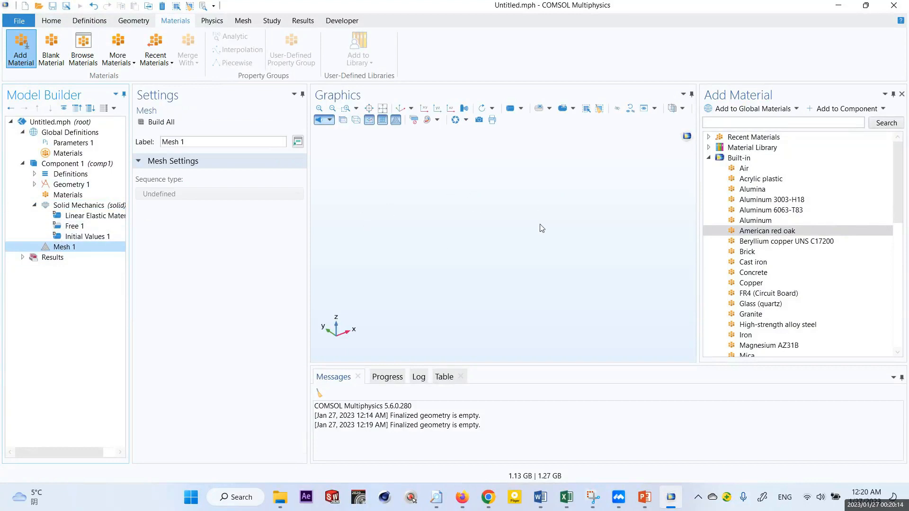
# - Switch to Chrome and view the COMSOL meshed cube images posted in the Research Learning Development Facebook group
pyautogui.click(491, 497)
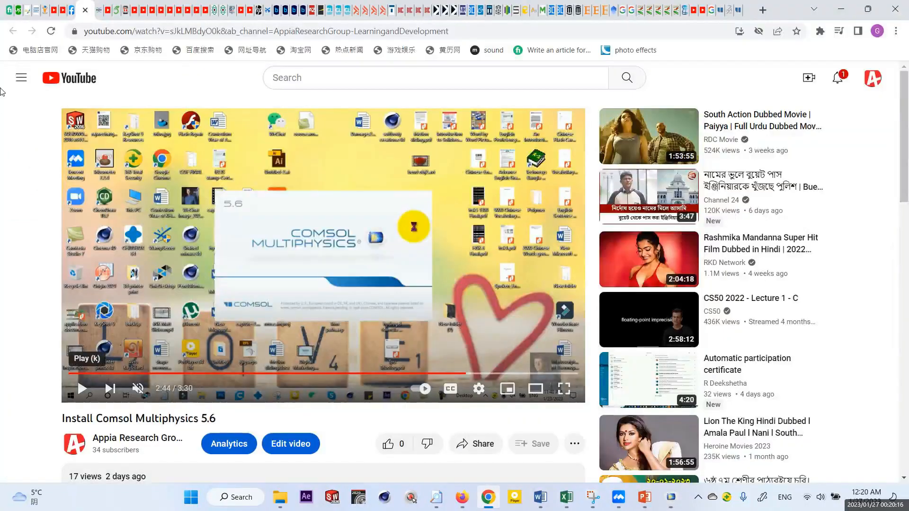
pyautogui.click(71, 10)
pyautogui.scroll(4, 371, 229)
pyautogui.scroll(-12, 426, 246)
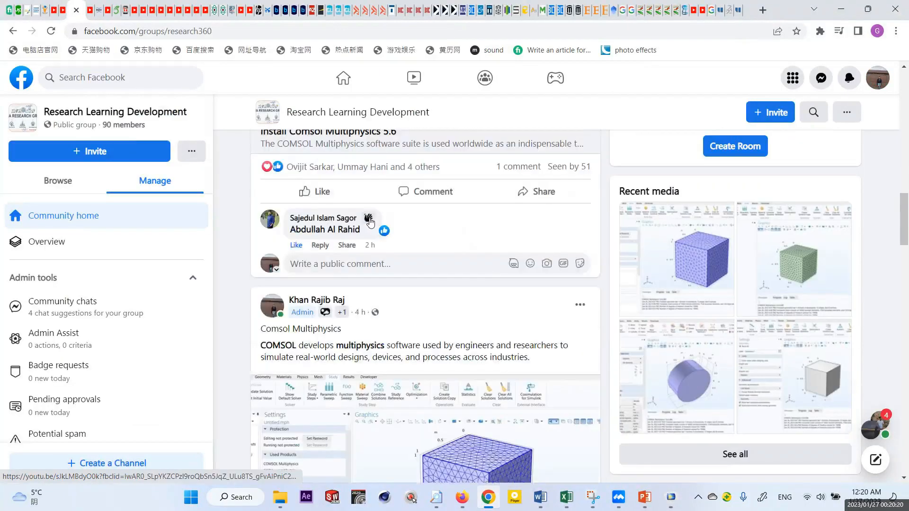
pyautogui.click(495, 269)
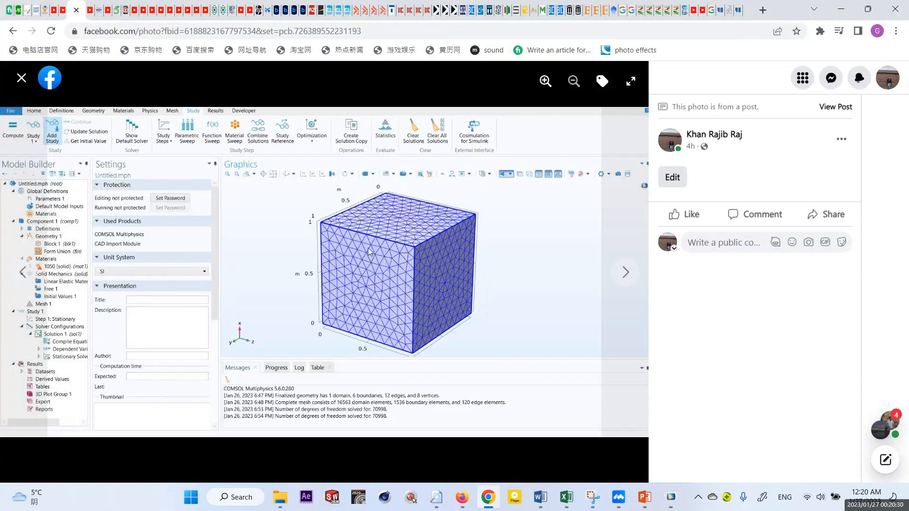
pyautogui.click(625, 272)
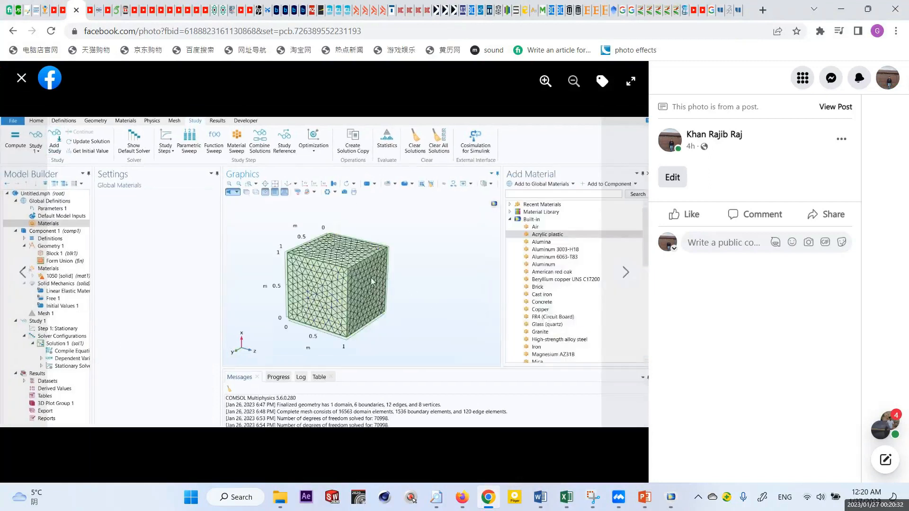
# - Switch to Word and create a new blank document for handwritten notes
pyautogui.click(549, 500)
pyautogui.click(692, 446)
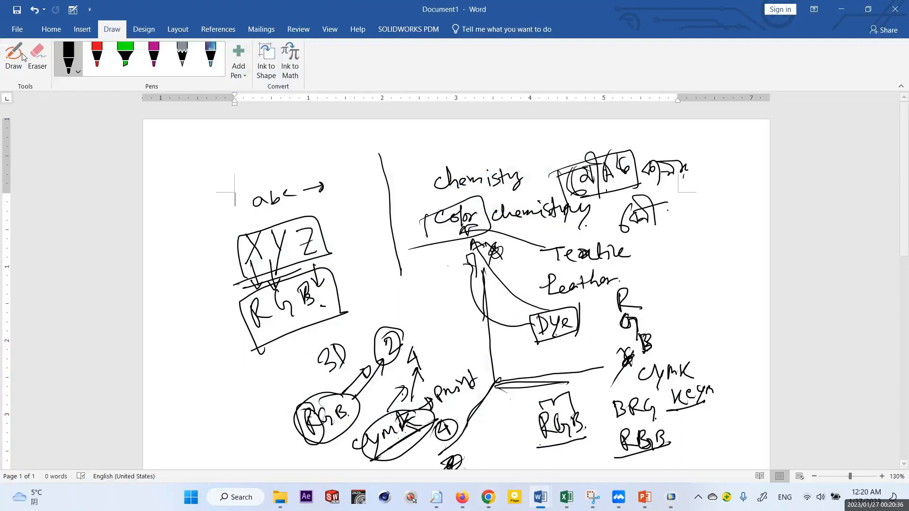
pyautogui.click(16, 29)
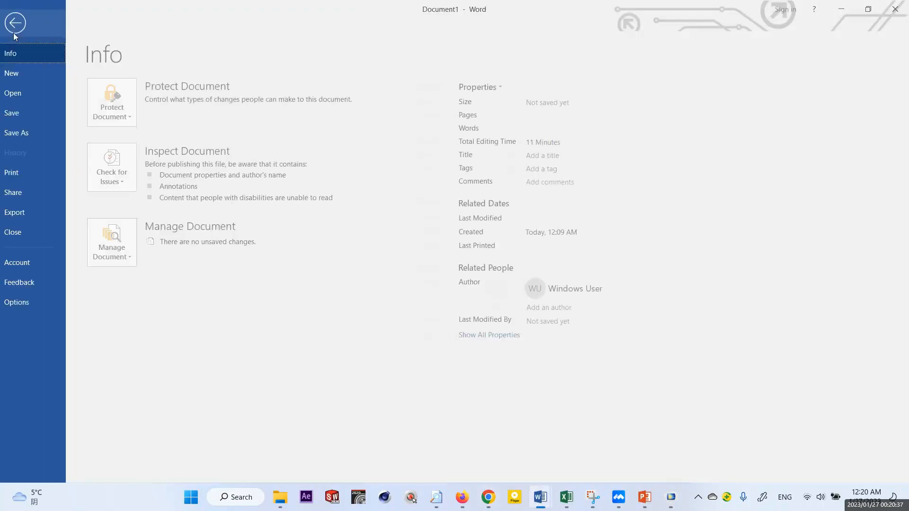
pyautogui.click(19, 73)
pyautogui.click(151, 182)
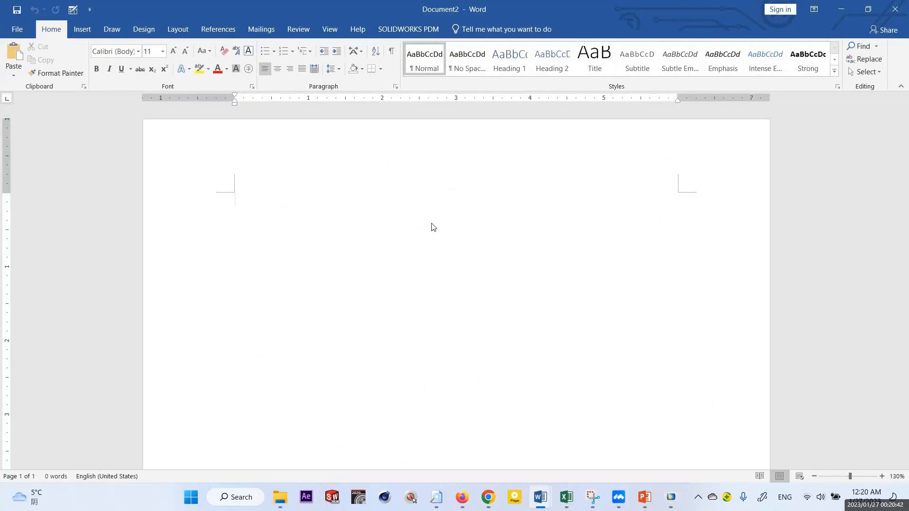
# - Handwrite "3D" with an arrow leading to "STL" in black ink on the blank page
pyautogui.moveTo(401, 215)
pyautogui.mouseDown()
pyautogui.moveTo(427, 223)
pyautogui.moveTo(420, 229)
pyautogui.mouseUp()
pyautogui.moveTo(443, 200); pyautogui.dragTo(449, 220)
pyautogui.moveTo(439, 203)
pyautogui.mouseDown()
pyautogui.moveTo(447, 227)
pyautogui.moveTo(485, 241)
pyautogui.mouseUp()
pyautogui.moveTo(478, 235); pyautogui.dragTo(483, 245)
pyautogui.moveTo(545, 218); pyautogui.dragTo(531, 244)
pyautogui.moveTo(547, 220)
pyautogui.mouseDown()
pyautogui.moveTo(569, 215)
pyautogui.moveTo(564, 237)
pyautogui.moveTo(597, 230)
pyautogui.mouseUp()
pyautogui.click(601, 229)
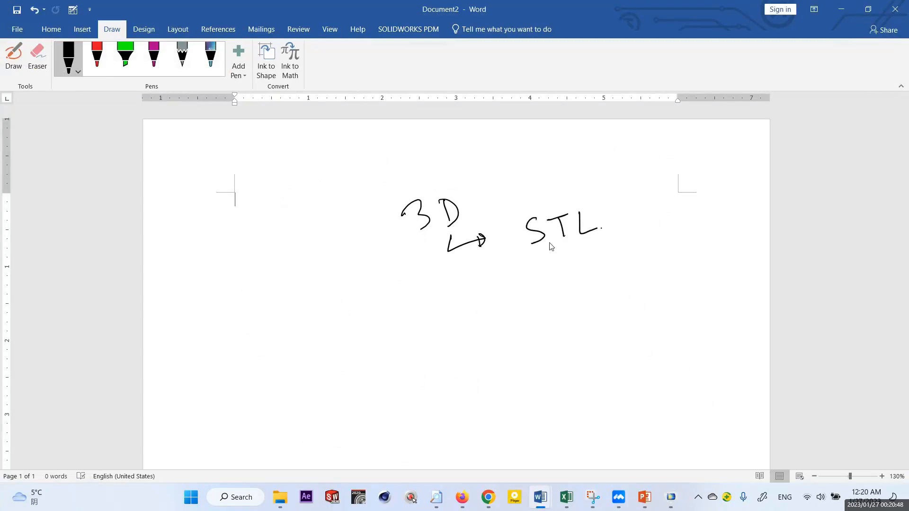
# - Handwrite "Standard Triangle Language" and the alternative "Standard Tesselation Language" beneath STL, with arrows leading to them
pyautogui.moveTo(474, 270)
pyautogui.mouseDown()
pyautogui.moveTo(476, 297)
pyautogui.moveTo(498, 287)
pyautogui.mouseUp()
pyautogui.moveTo(492, 284)
pyautogui.mouseDown()
pyautogui.moveTo(495, 297)
pyautogui.moveTo(518, 295)
pyautogui.mouseUp()
pyautogui.moveTo(514, 281); pyautogui.dragTo(553, 283)
pyautogui.moveTo(554, 284)
pyautogui.mouseDown()
pyautogui.moveTo(555, 264)
pyautogui.moveTo(554, 283)
pyautogui.moveTo(574, 283)
pyautogui.mouseUp()
pyautogui.moveTo(586, 275); pyautogui.dragTo(578, 284)
pyautogui.moveTo(588, 259)
pyautogui.mouseDown()
pyautogui.moveTo(591, 281)
pyautogui.moveTo(621, 258)
pyautogui.moveTo(617, 274)
pyautogui.mouseUp()
pyautogui.moveTo(625, 265)
pyautogui.mouseDown()
pyautogui.moveTo(660, 265)
pyautogui.moveTo(678, 246)
pyautogui.moveTo(686, 258)
pyautogui.moveTo(697, 248)
pyautogui.moveTo(720, 262)
pyautogui.moveTo(757, 260)
pyautogui.mouseUp()
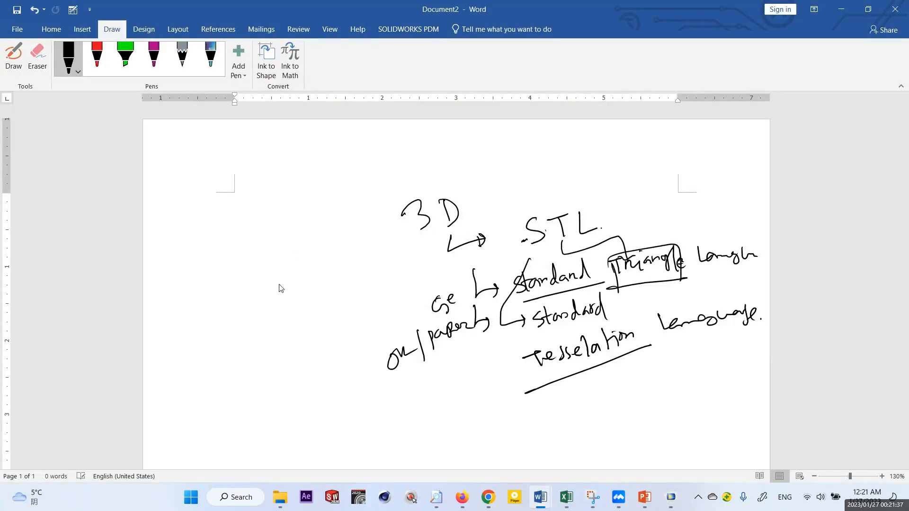
# - Sketch a triangle, a square and a pentagon beside the STL notes
pyautogui.moveTo(252, 287)
pyautogui.mouseDown()
pyautogui.moveTo(265, 313)
pyautogui.moveTo(273, 309)
pyautogui.mouseUp()
pyautogui.moveTo(251, 284); pyautogui.dragTo(276, 313)
pyautogui.moveTo(291, 259); pyautogui.dragTo(308, 286)
pyautogui.moveTo(284, 266)
pyautogui.mouseDown()
pyautogui.moveTo(311, 245)
pyautogui.moveTo(328, 273)
pyautogui.mouseUp()
pyautogui.moveTo(308, 286); pyautogui.dragTo(334, 262)
pyautogui.moveTo(286, 361)
pyautogui.mouseDown()
pyautogui.moveTo(289, 351)
pyautogui.moveTo(304, 373)
pyautogui.moveTo(293, 380)
pyautogui.moveTo(306, 381)
pyautogui.mouseUp()
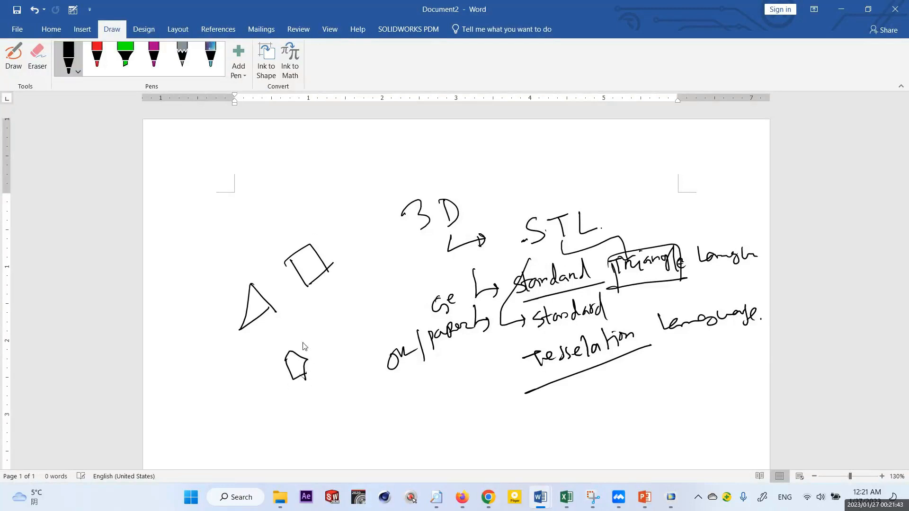
# - Retrace the triangle's sides, then draw an upward curved arrow and a small crossed diamond above it
pyautogui.moveTo(251, 293); pyautogui.dragTo(242, 329)
pyautogui.moveTo(243, 329); pyautogui.dragTo(278, 313)
pyautogui.moveTo(255, 285); pyautogui.dragTo(244, 328)
pyautogui.moveTo(245, 329)
pyautogui.mouseDown()
pyautogui.moveTo(273, 313)
pyautogui.moveTo(228, 257)
pyautogui.mouseUp()
pyautogui.moveTo(246, 227)
pyautogui.mouseDown()
pyautogui.moveTo(265, 221)
pyautogui.moveTo(255, 231)
pyautogui.moveTo(260, 203)
pyautogui.moveTo(252, 216)
pyautogui.moveTo(272, 218)
pyautogui.moveTo(251, 221)
pyautogui.mouseUp()
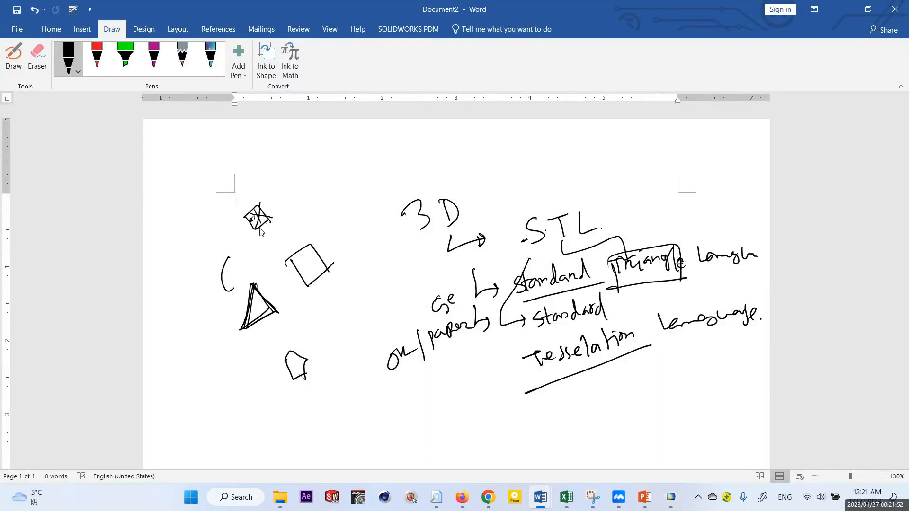
pyautogui.moveTo(247, 305)
pyautogui.mouseDown()
pyautogui.moveTo(253, 283)
pyautogui.moveTo(261, 293)
pyautogui.moveTo(249, 321)
pyautogui.mouseUp()
pyautogui.moveTo(217, 266); pyautogui.dragTo(235, 269)
pyautogui.moveTo(313, 328)
pyautogui.mouseDown()
pyautogui.moveTo(314, 340)
pyautogui.moveTo(329, 332)
pyautogui.mouseUp()
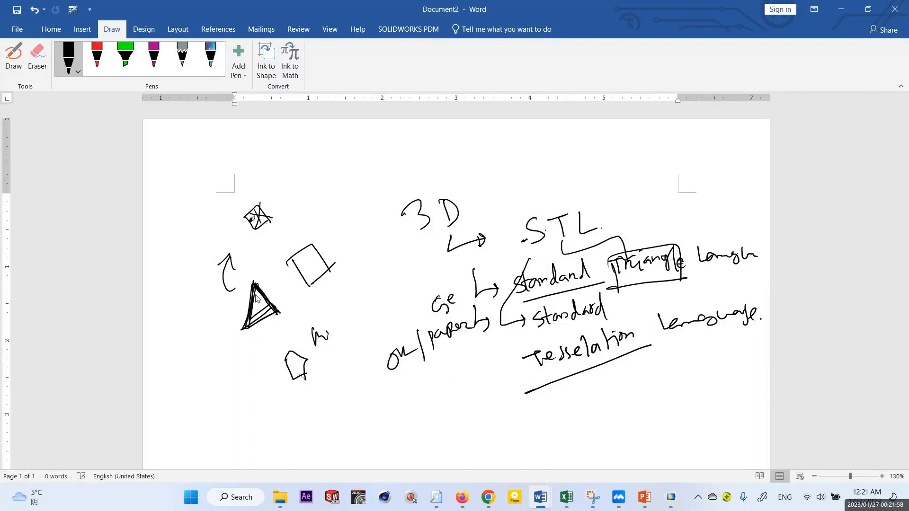
# - Sketch a larger triangle above the "3D" note and label its edge, vertex and plane
pyautogui.moveTo(345, 151)
pyautogui.mouseDown()
pyautogui.moveTo(324, 213)
pyautogui.moveTo(379, 176)
pyautogui.moveTo(365, 191)
pyautogui.mouseUp()
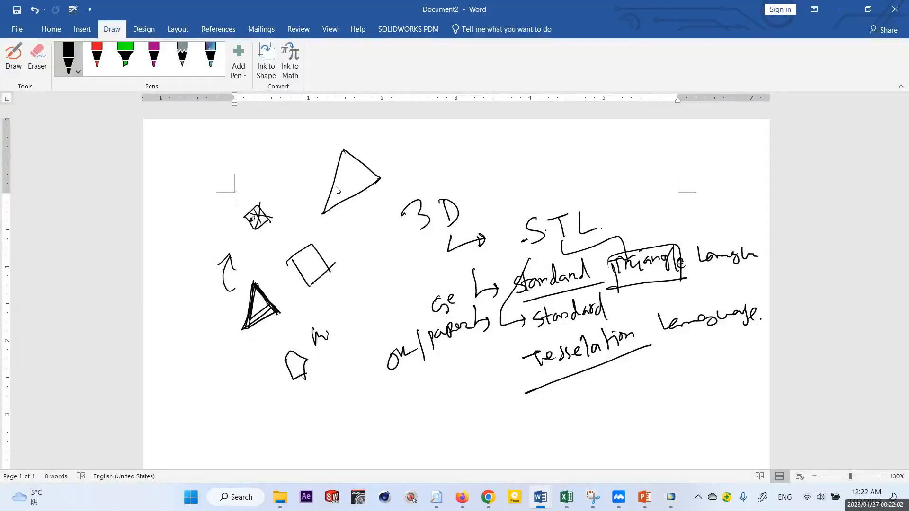
pyautogui.moveTo(306, 179)
pyautogui.mouseDown()
pyautogui.moveTo(310, 188)
pyautogui.moveTo(313, 177)
pyautogui.mouseUp()
pyautogui.moveTo(309, 188)
pyautogui.mouseDown()
pyautogui.moveTo(322, 173)
pyautogui.moveTo(324, 182)
pyautogui.moveTo(334, 157)
pyautogui.mouseUp()
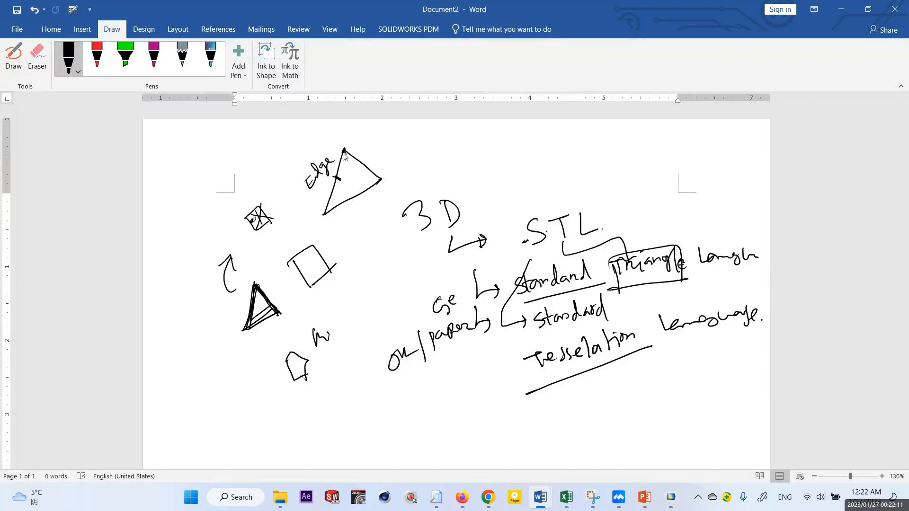
pyautogui.moveTo(344, 153)
pyautogui.mouseDown()
pyautogui.moveTo(339, 164)
pyautogui.moveTo(361, 143)
pyautogui.mouseUp()
pyautogui.moveTo(362, 138)
pyautogui.mouseDown()
pyautogui.moveTo(363, 147)
pyautogui.moveTo(434, 140)
pyautogui.moveTo(440, 152)
pyautogui.mouseUp()
pyautogui.moveTo(352, 182)
pyautogui.mouseDown()
pyautogui.moveTo(347, 164)
pyautogui.moveTo(367, 184)
pyautogui.moveTo(484, 164)
pyautogui.mouseUp()
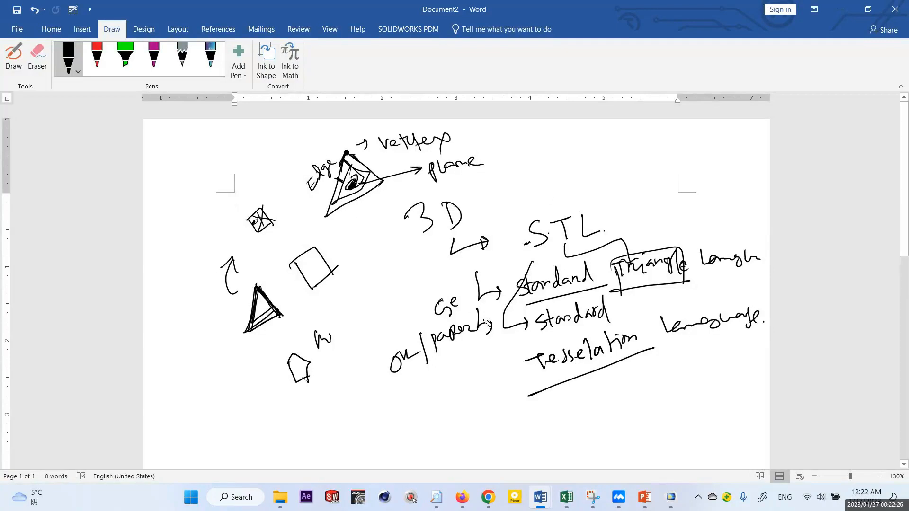
# - Review the meshed cube image in Chrome and return to COMSOL Multiphysics
pyautogui.click(481, 503)
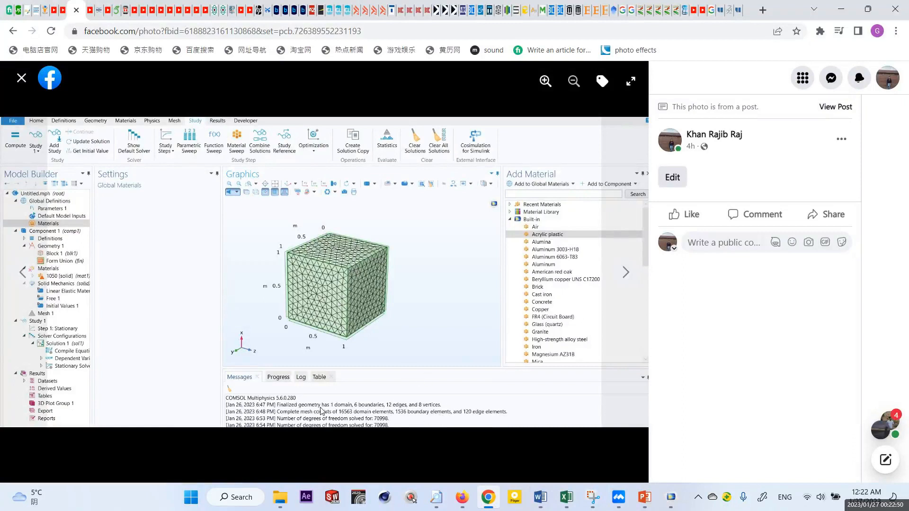
pyautogui.click(672, 498)
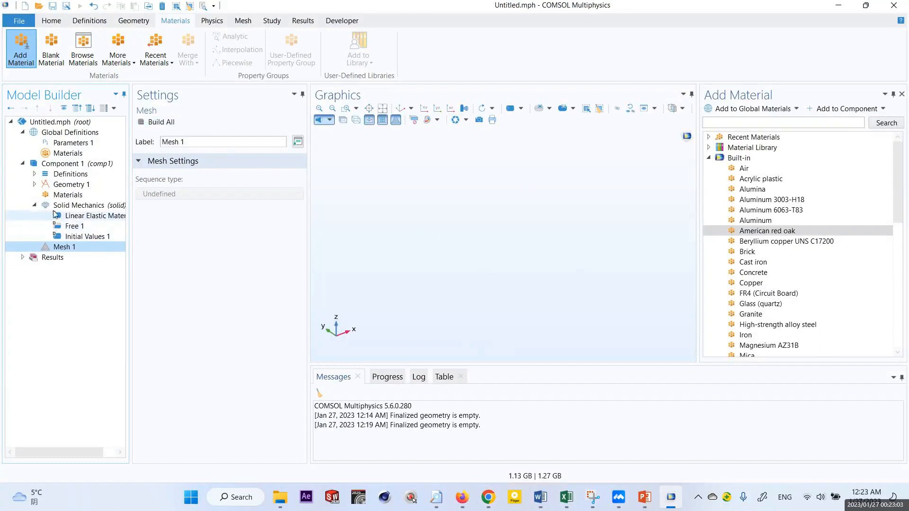
# - Add a solid Block to Geometry 1 with the default 1 m dimensions, build it and close the Add Material window
pyautogui.click(66, 185)
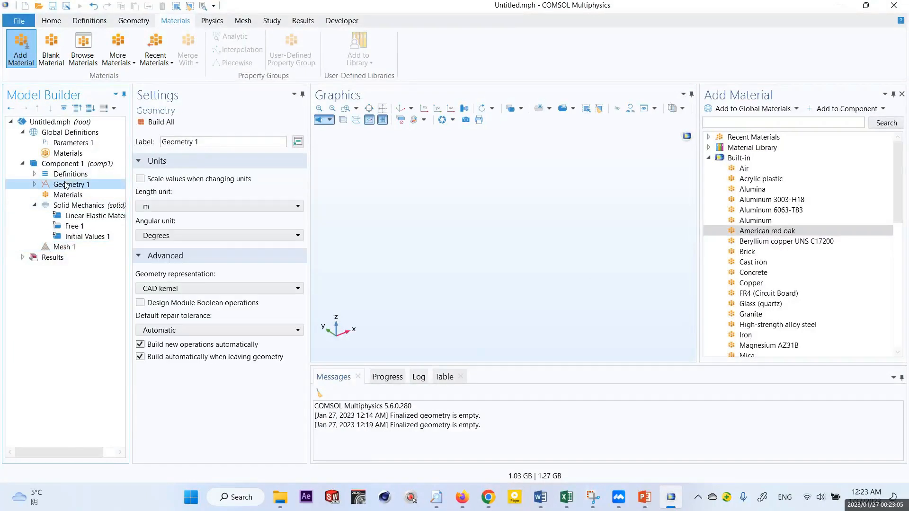
pyautogui.rightClick(67, 185)
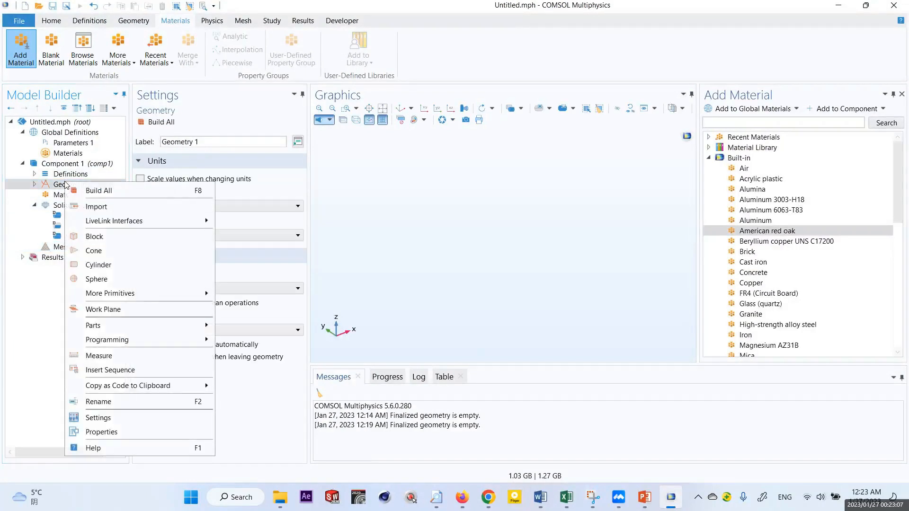
pyautogui.click(137, 22)
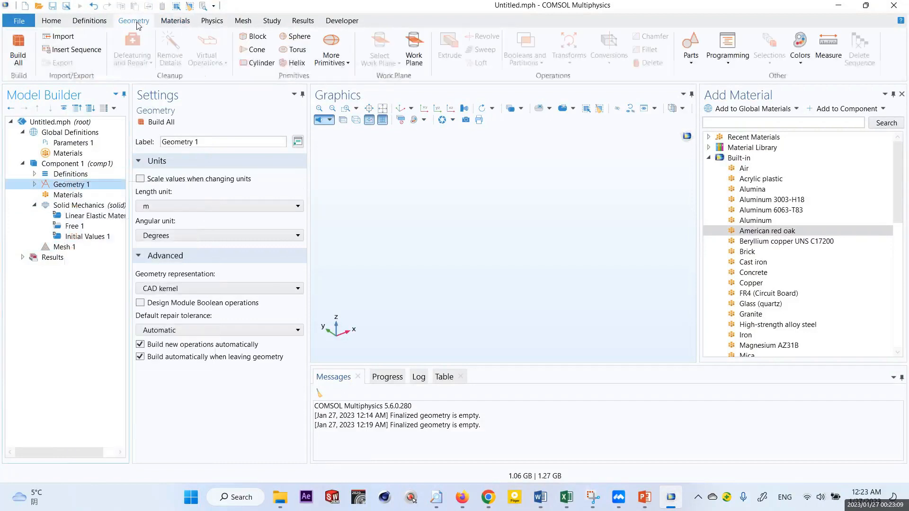
pyautogui.rightClick(69, 185)
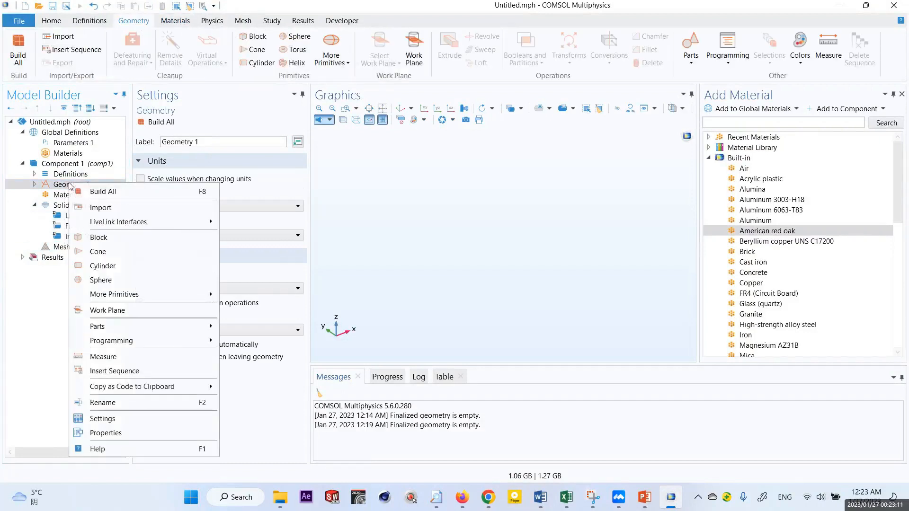
pyautogui.click(105, 238)
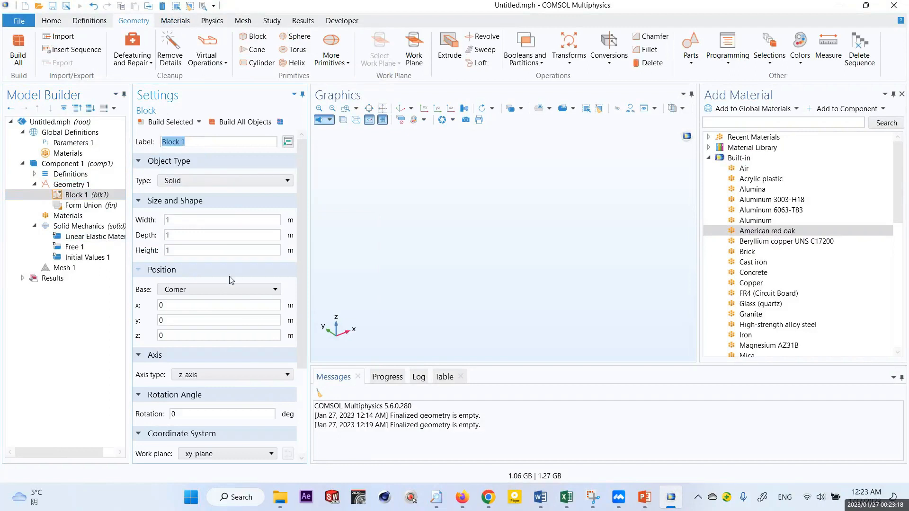
pyautogui.click(172, 123)
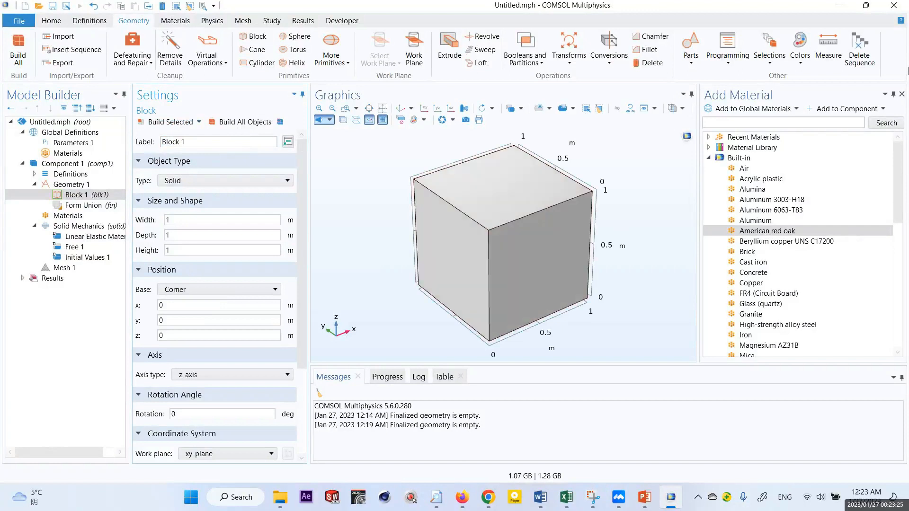
pyautogui.click(902, 96)
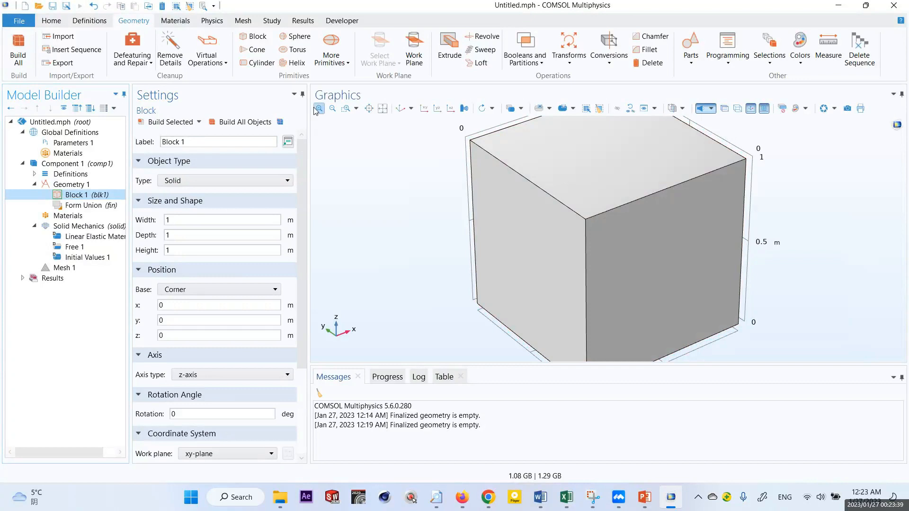
# - Try Zoom Box, Zoom In and Zoom Out on the block's corner in the Graphics window
pyautogui.click(346, 108)
pyautogui.moveTo(498, 160); pyautogui.dragTo(506, 170)
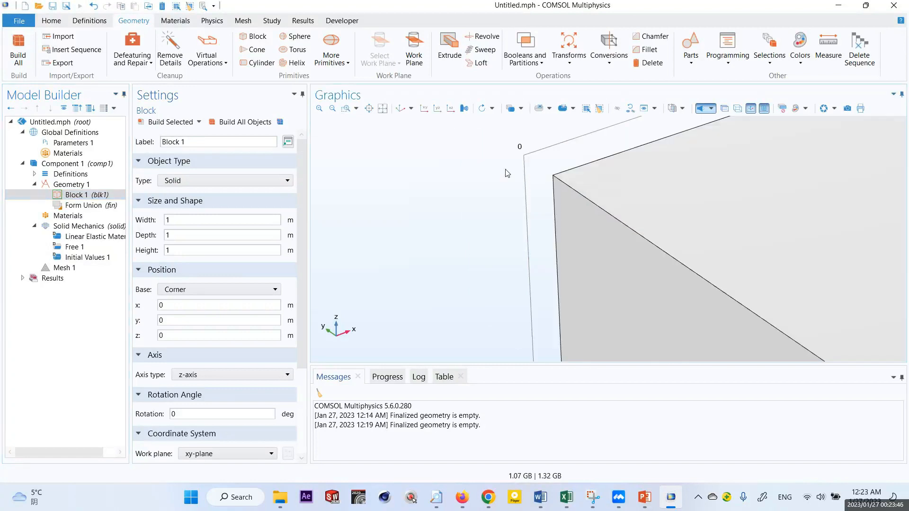
pyautogui.click(333, 108)
pyautogui.click(320, 109)
pyautogui.click(321, 109)
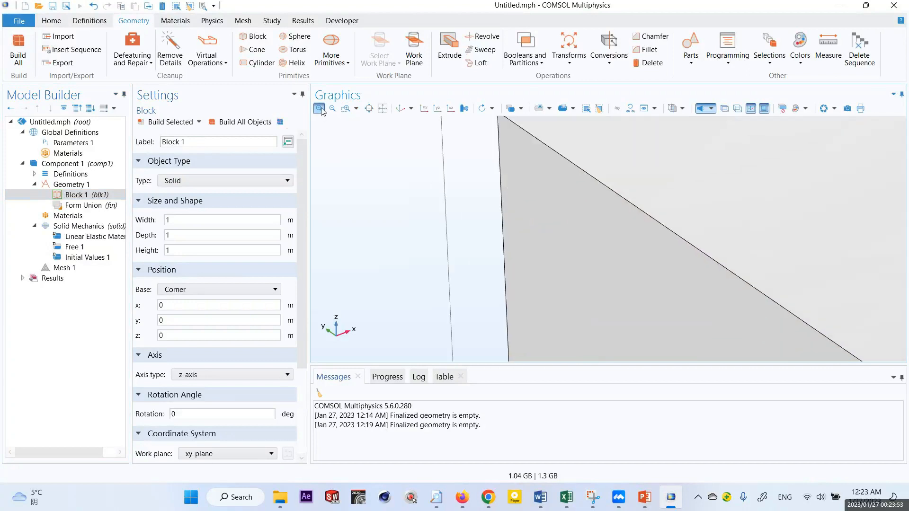
pyautogui.click(321, 110)
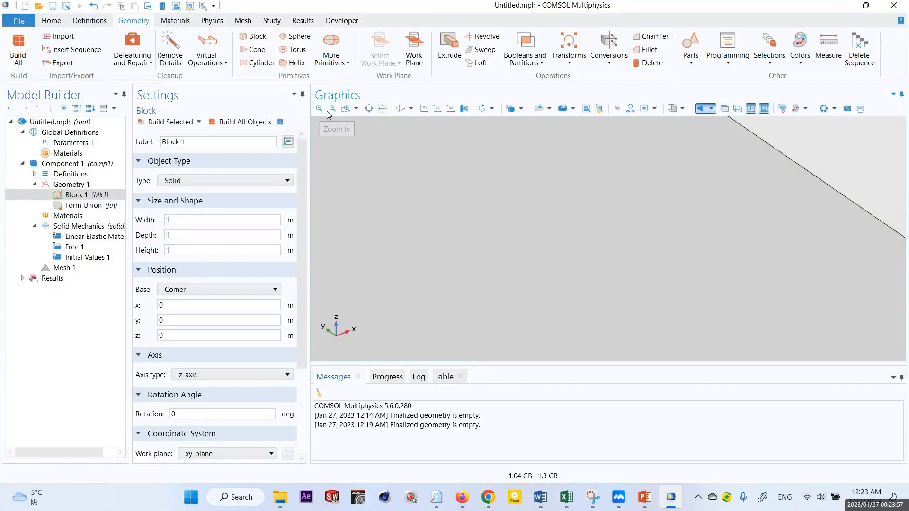
pyautogui.click(332, 109)
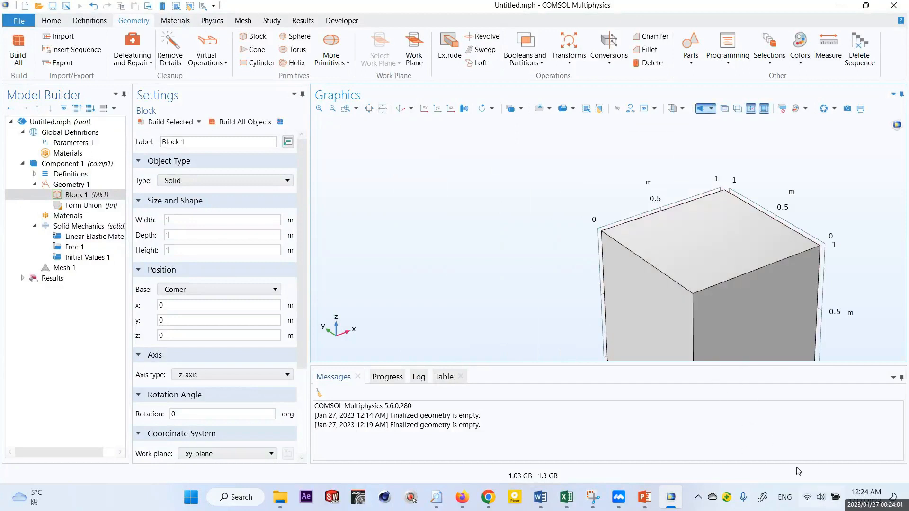
# - Try switching Zoom Box's Keep Enabled After Use option on and off, and fit the whole block in view
pyautogui.click(356, 108)
pyautogui.click(379, 124)
pyautogui.click(356, 109)
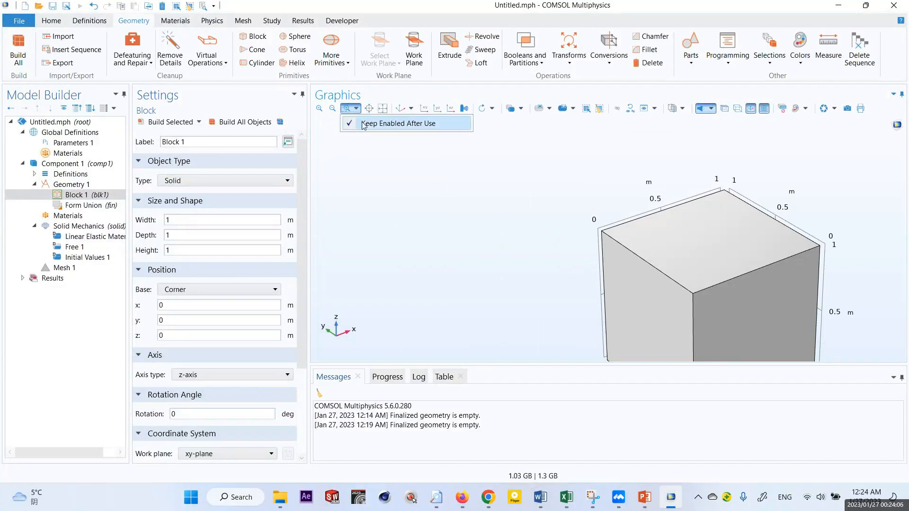
pyautogui.click(365, 124)
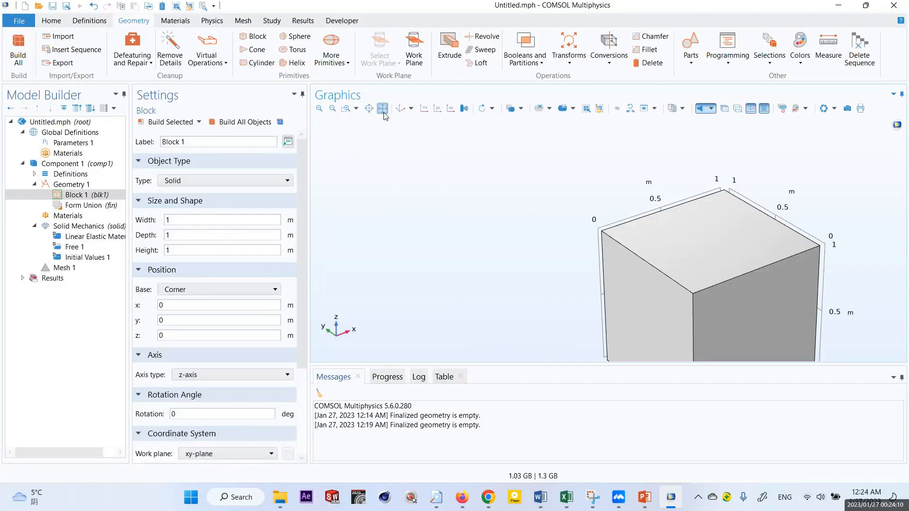
pyautogui.click(383, 111)
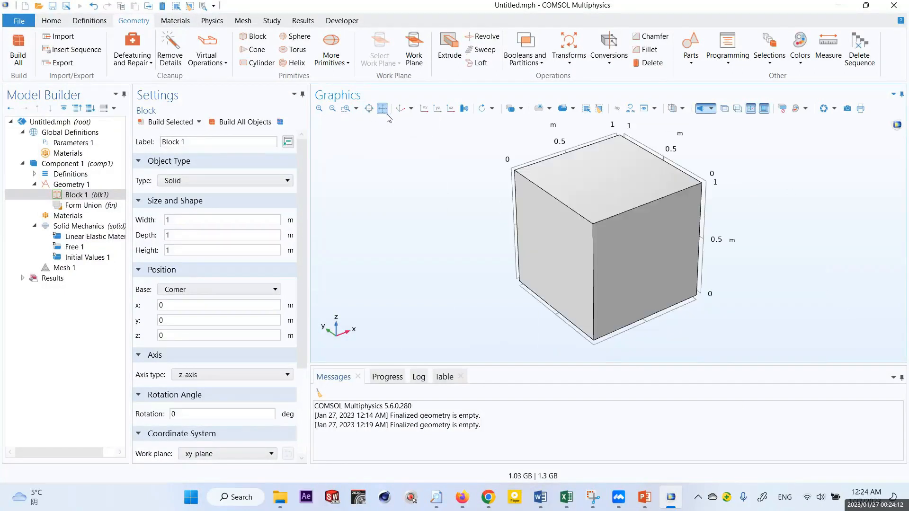
# - Examine the preset view directions and the 90° rotation options for the Graphics window
pyautogui.click(411, 108)
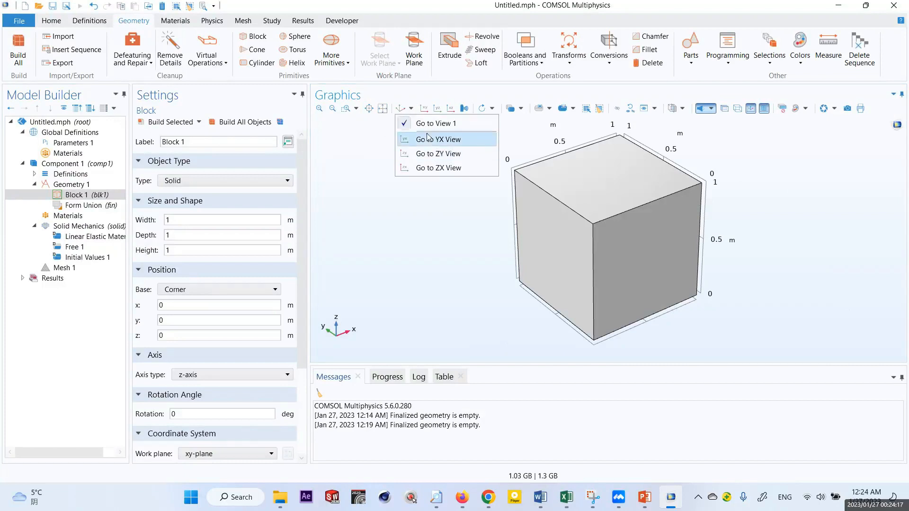
pyautogui.click(414, 108)
pyautogui.click(414, 108)
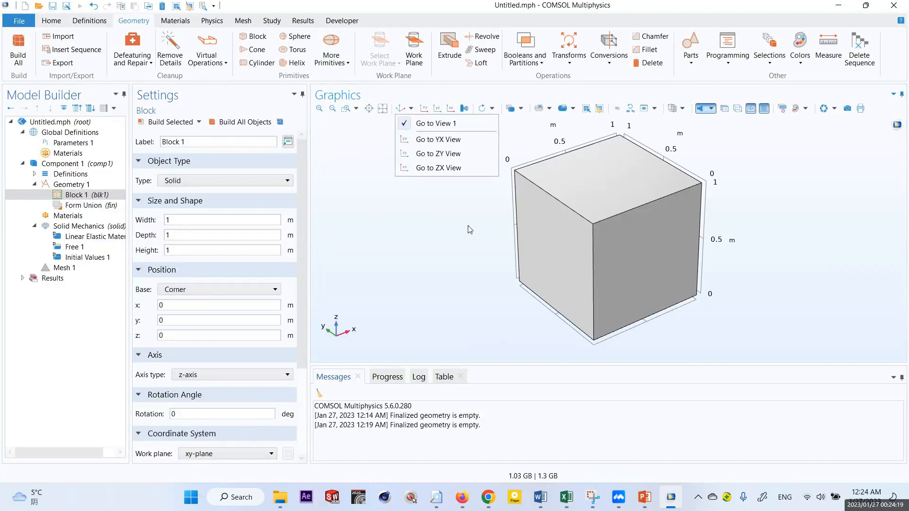
pyautogui.click(484, 110)
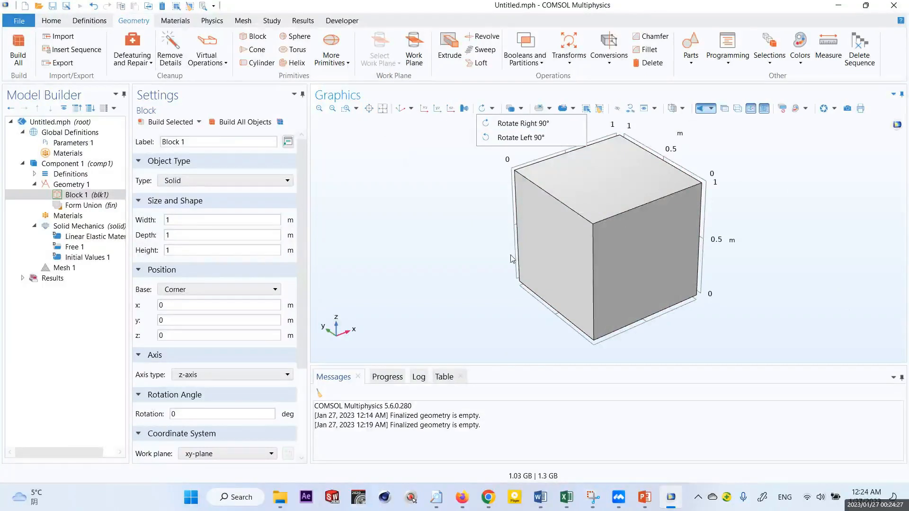
pyautogui.click(465, 233)
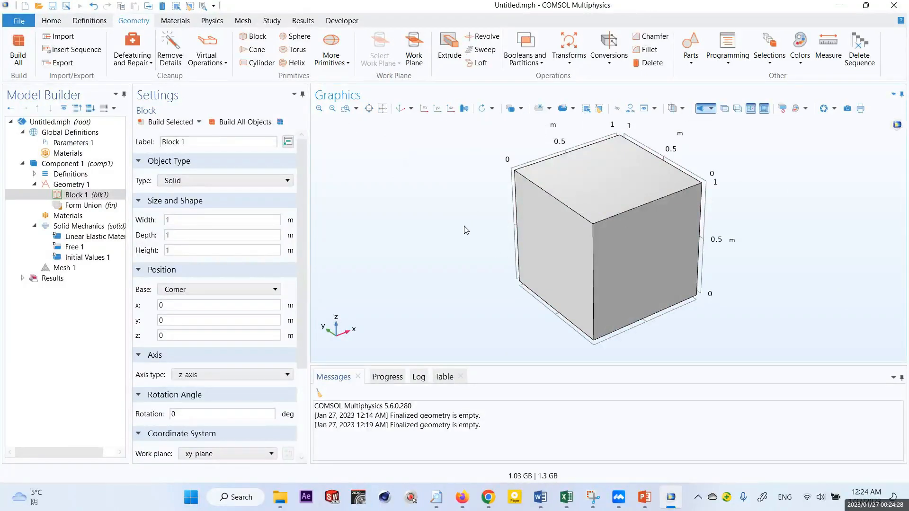
# - Try selecting the block in the Graphics window and clearing the selection
pyautogui.click(515, 110)
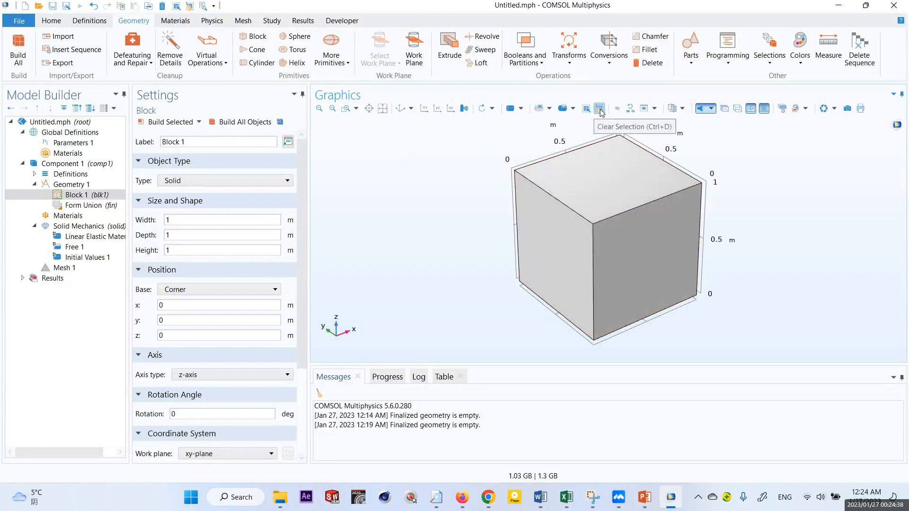
pyautogui.click(614, 178)
pyautogui.click(599, 110)
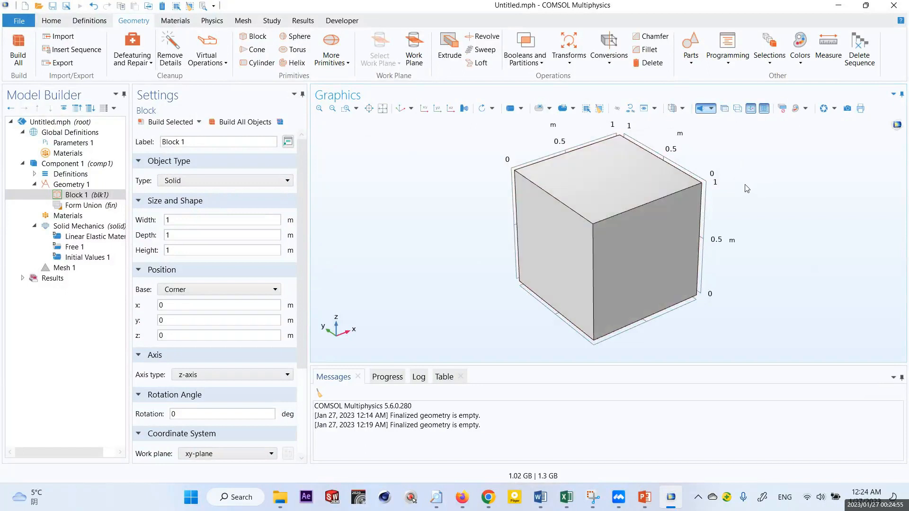
# - Zoom out slightly and pan to reposition the whole block in the Graphics window
pyautogui.moveTo(745, 182); pyautogui.dragTo(745, 202, button='right')
pyautogui.moveTo(747, 199)
pyautogui.mouseDown(button='middle')
pyautogui.moveTo(745, 132)
pyautogui.moveTo(731, 199)
pyautogui.moveTo(733, 118)
pyautogui.moveTo(744, 246)
pyautogui.moveTo(755, 214)
pyautogui.mouseUp(button='middle')
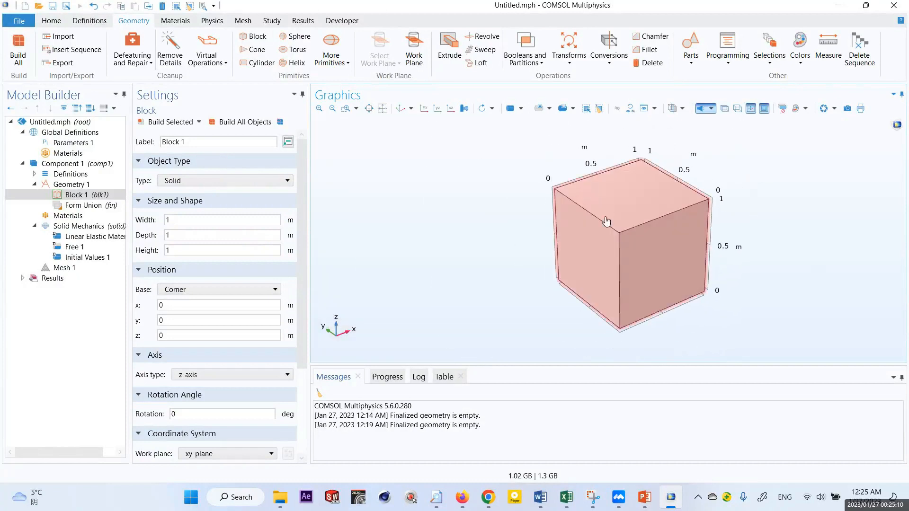
pyautogui.moveTo(453, 256); pyautogui.dragTo(432, 264, button='right')
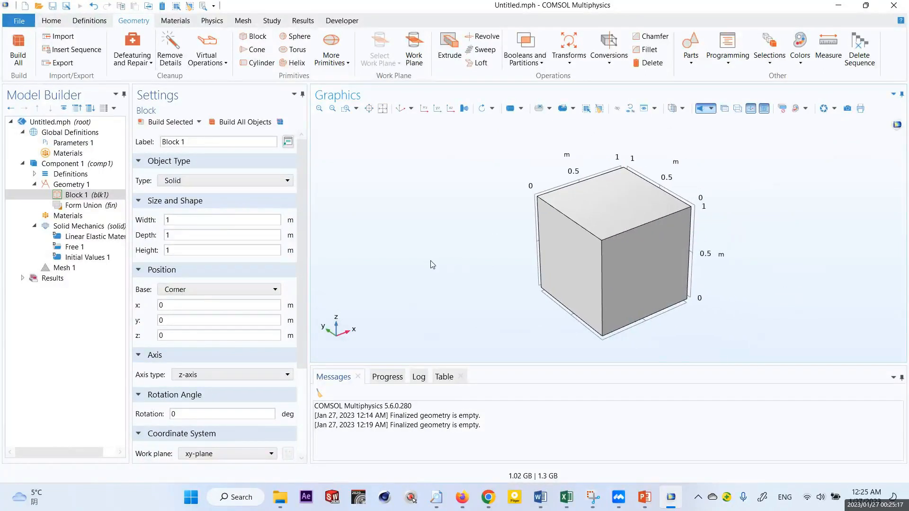
pyautogui.moveTo(778, 213); pyautogui.dragTo(761, 338)
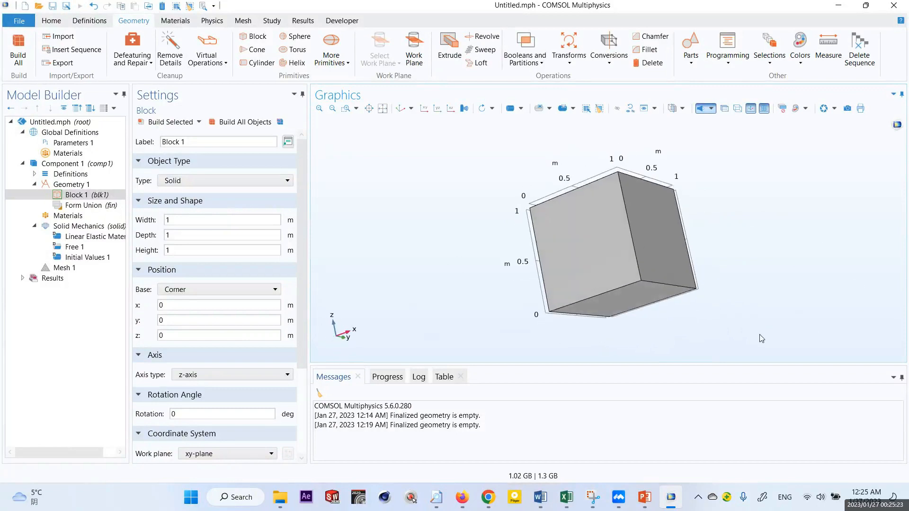
pyautogui.click(387, 503)
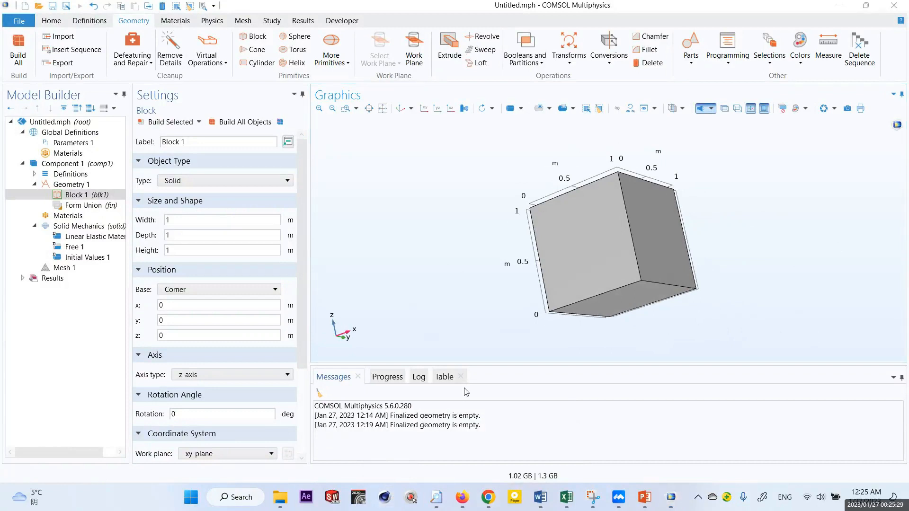
pyautogui.click(191, 497)
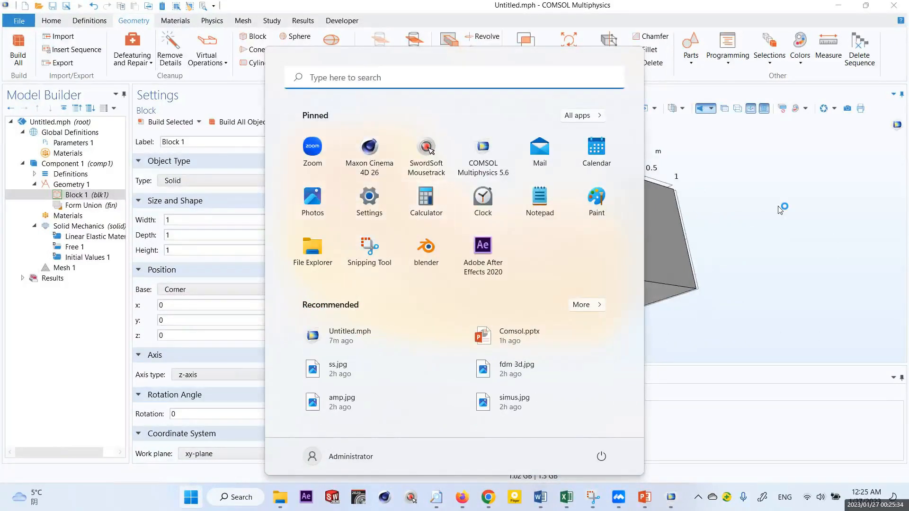
pyautogui.click(768, 214)
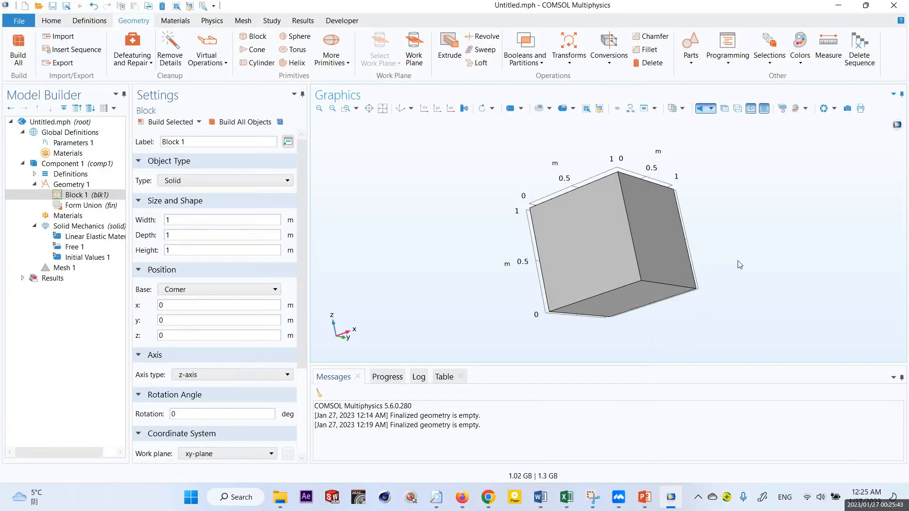
# - Pan and rotate the block in the Graphics window to view it from different sides
pyautogui.moveTo(744, 239)
pyautogui.mouseDown(button='right')
pyautogui.moveTo(720, 251)
pyautogui.moveTo(706, 241)
pyautogui.moveTo(807, 242)
pyautogui.moveTo(732, 251)
pyautogui.mouseUp(button='right')
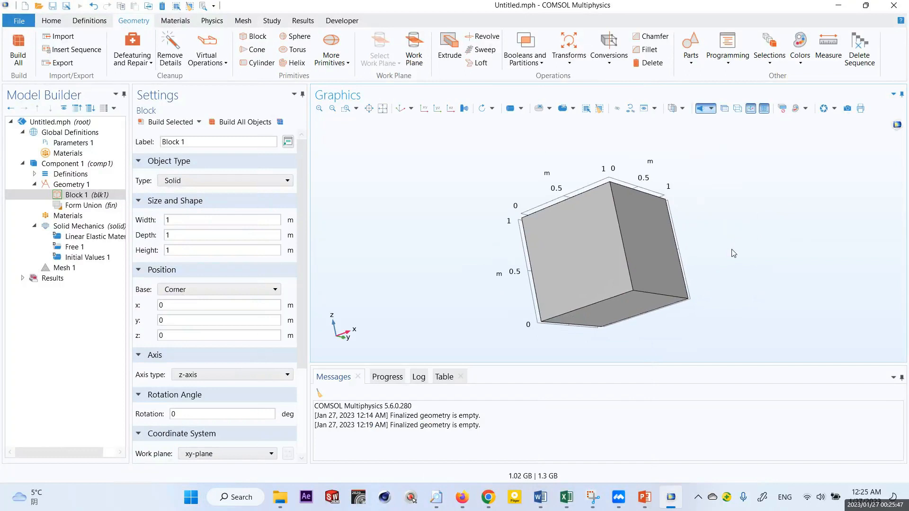
pyautogui.moveTo(734, 253)
pyautogui.mouseDown()
pyautogui.moveTo(763, 219)
pyautogui.moveTo(728, 195)
pyautogui.moveTo(717, 220)
pyautogui.mouseUp()
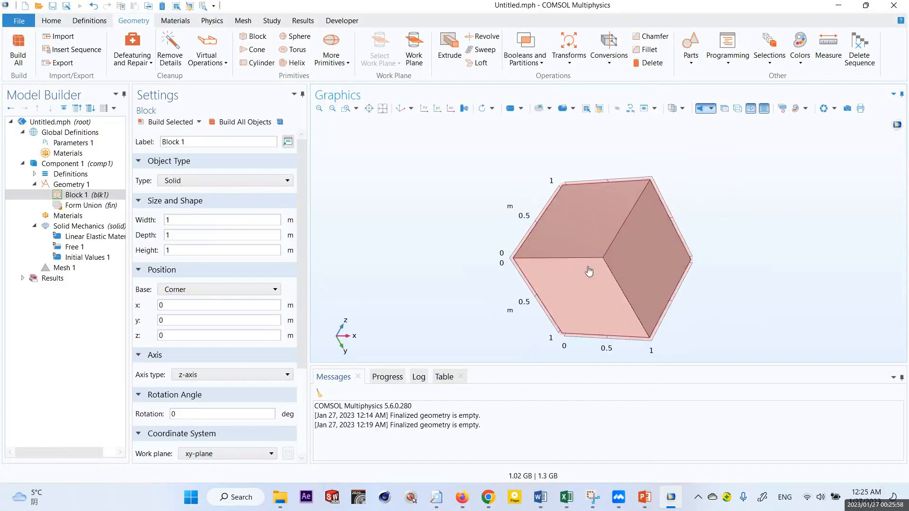
pyautogui.moveTo(776, 216); pyautogui.dragTo(768, 269)
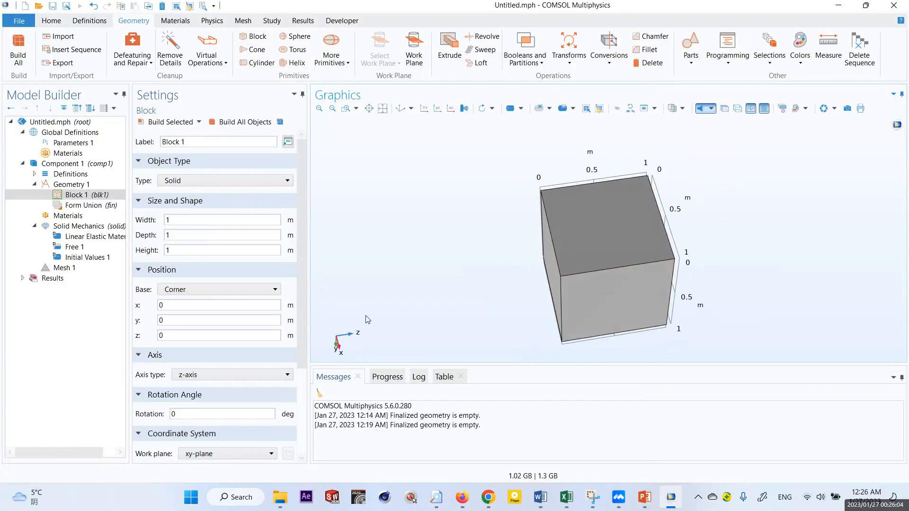
# - Select the block, fit it in the Graphics view and rotate it so the z-axis points upward
pyautogui.click(640, 227)
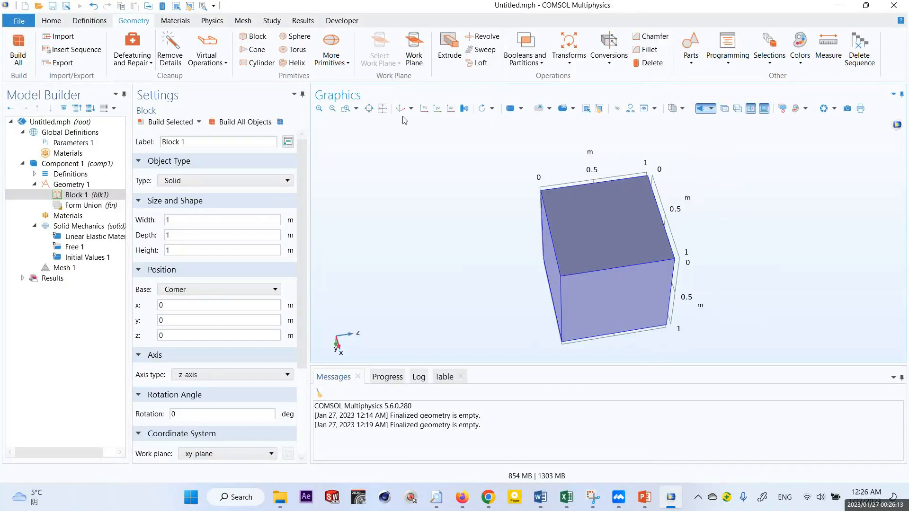
pyautogui.click(382, 109)
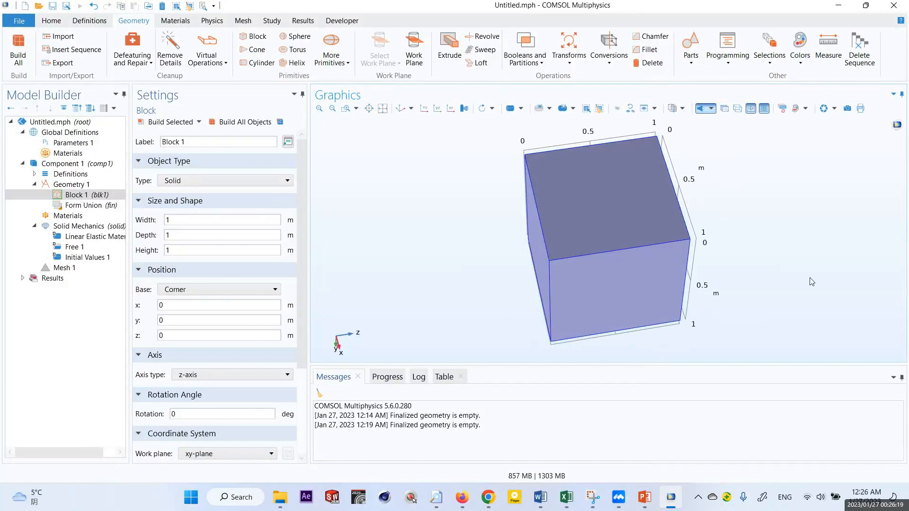
pyautogui.moveTo(807, 269); pyautogui.dragTo(737, 175)
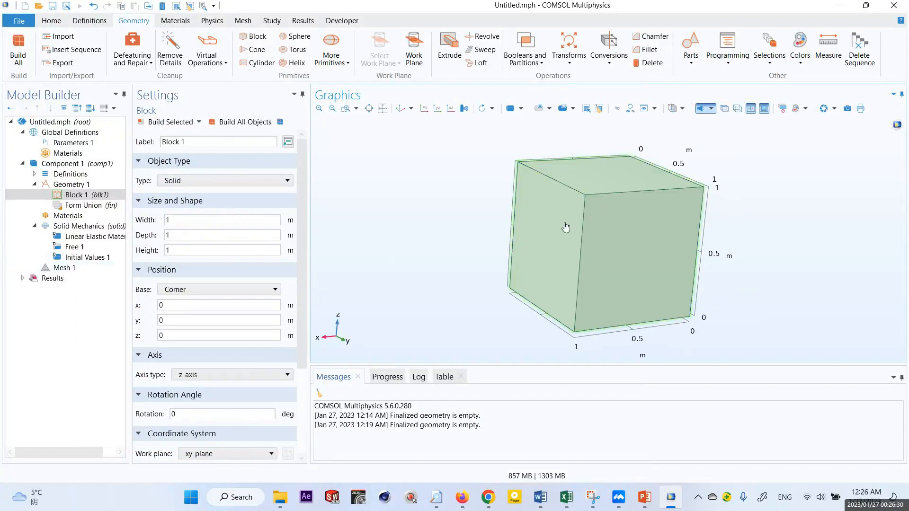
# - Add the Built-in library's Copper material to the block component
pyautogui.rightClick(74, 216)
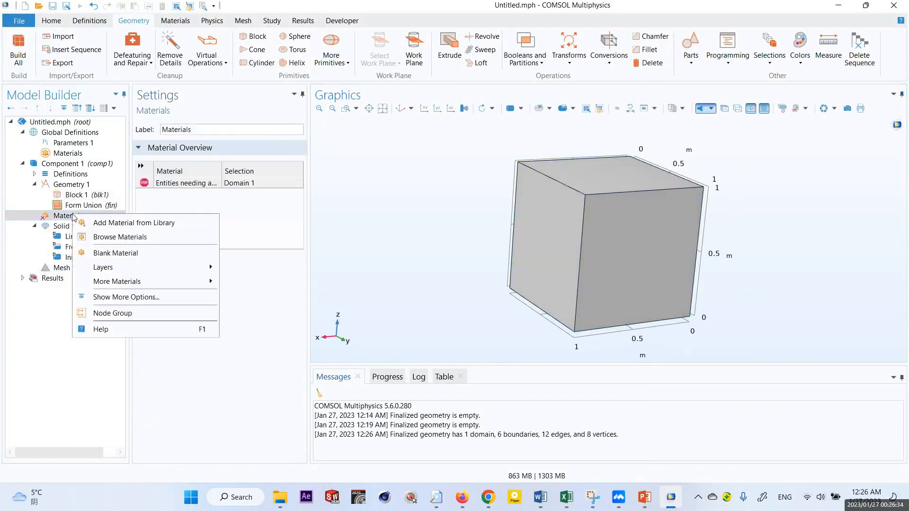
pyautogui.click(96, 223)
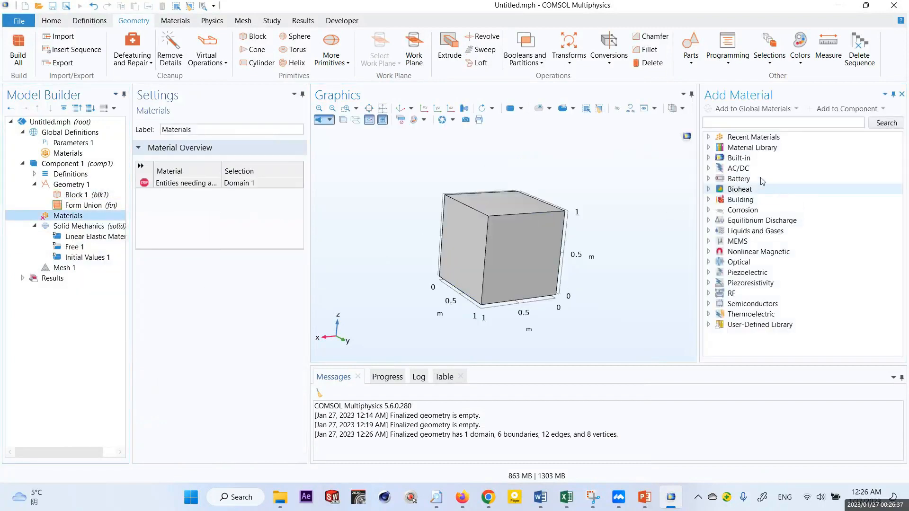
pyautogui.doubleClick(727, 159)
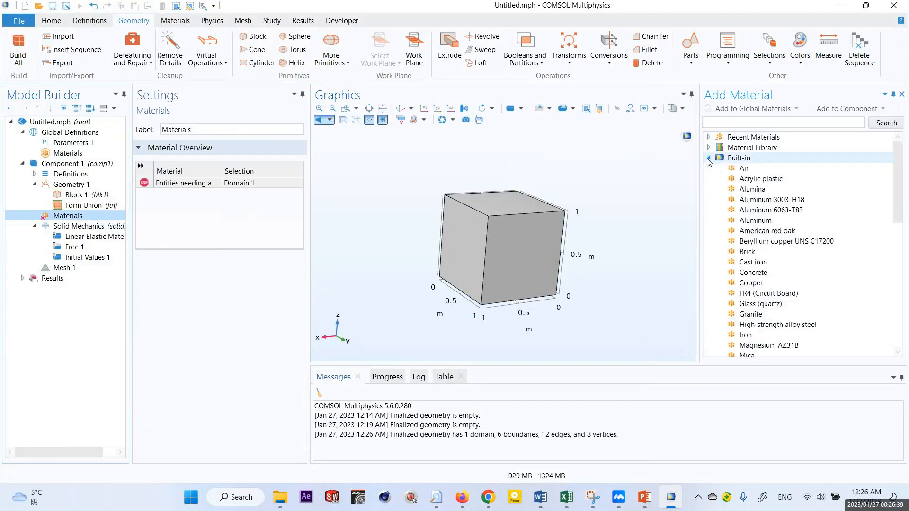
pyautogui.click(756, 283)
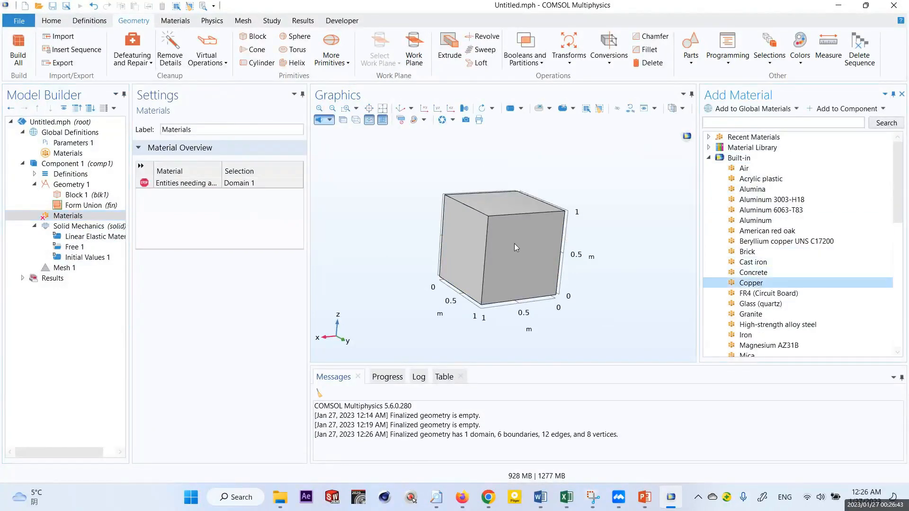
pyautogui.doubleClick(745, 283)
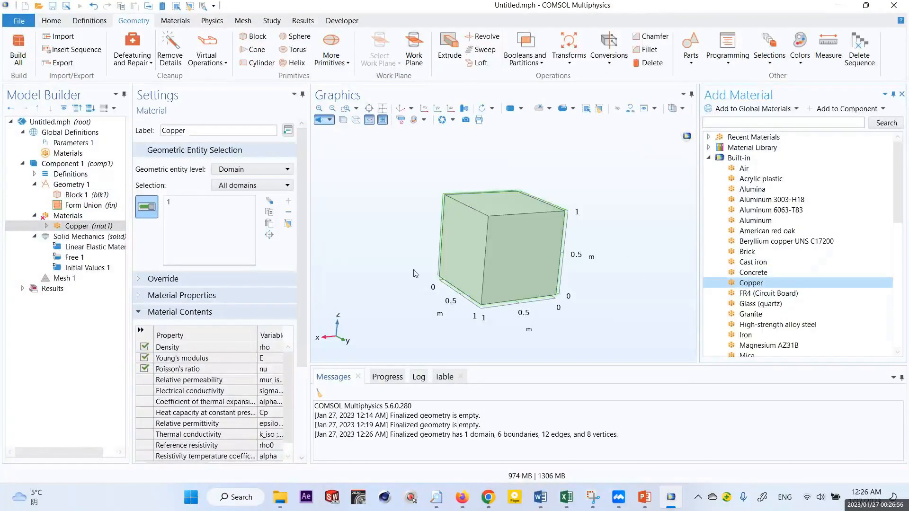
# - Build the physics-controlled mesh of the block with Normal element size
pyautogui.click(86, 238)
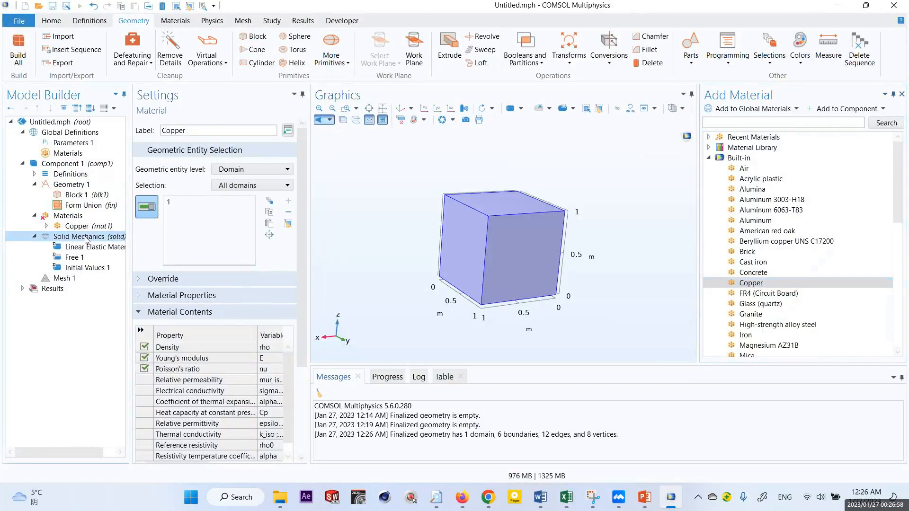
pyautogui.click(67, 279)
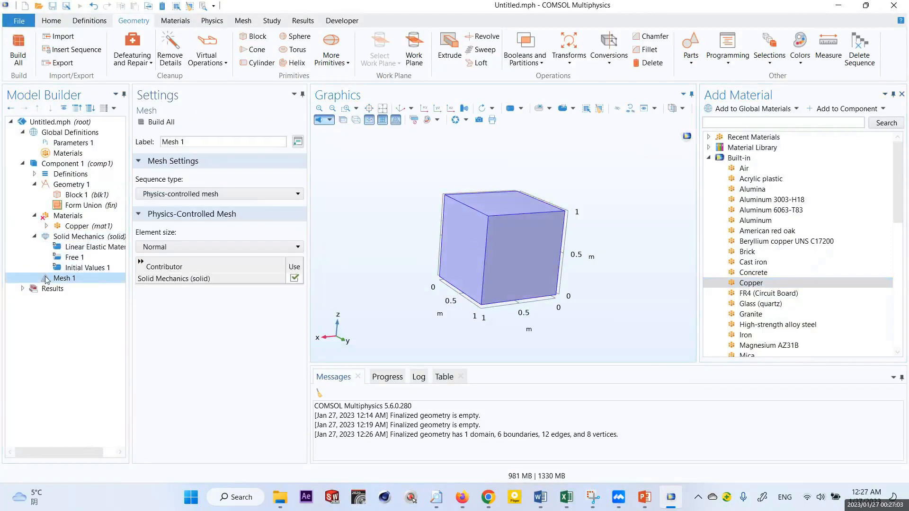
pyautogui.click(157, 124)
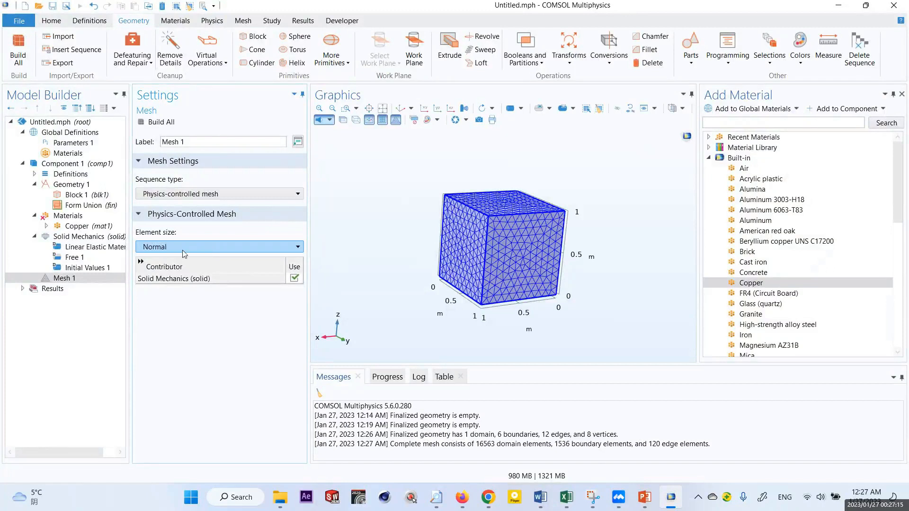
# - Examine the available mesh element sizes and the geometry and mesh statistics in the messages
pyautogui.click(168, 247)
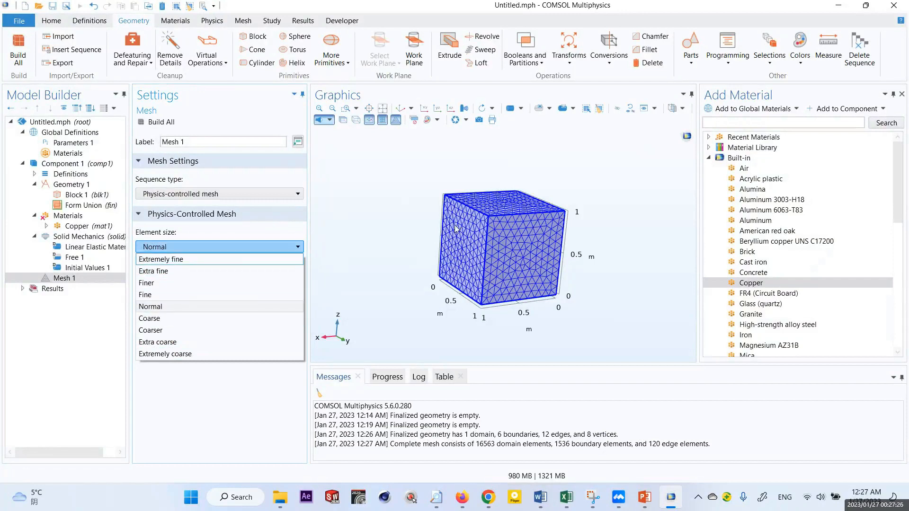
pyautogui.click(406, 252)
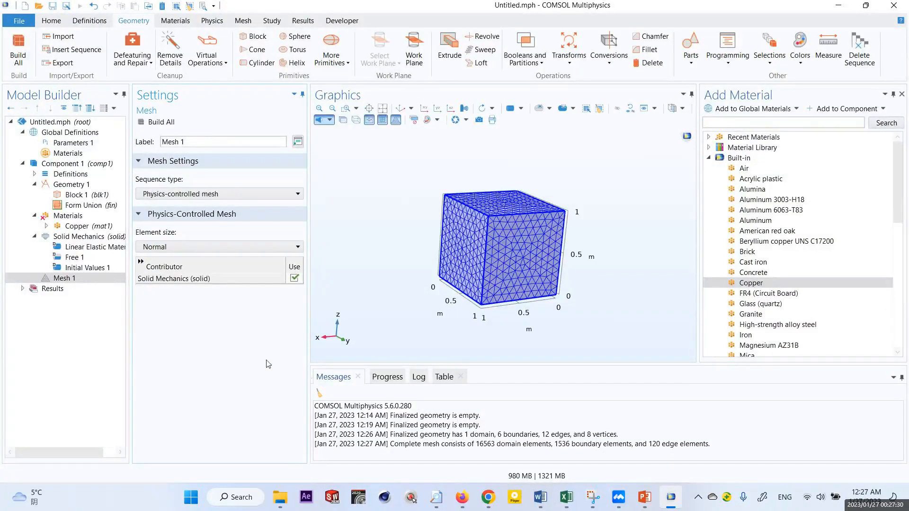
pyautogui.moveTo(498, 435); pyautogui.dragTo(709, 449)
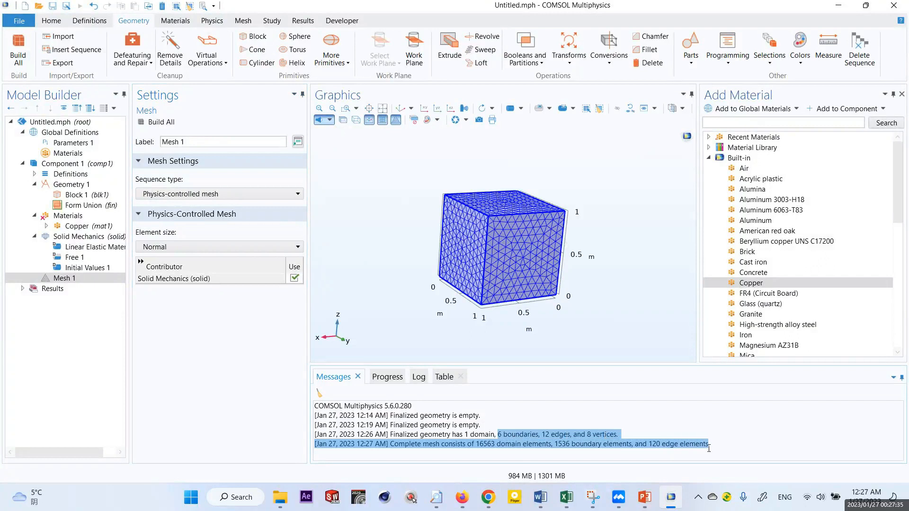
# - Close the Add Material window and examine the nodes contained in Results
pyautogui.click(902, 95)
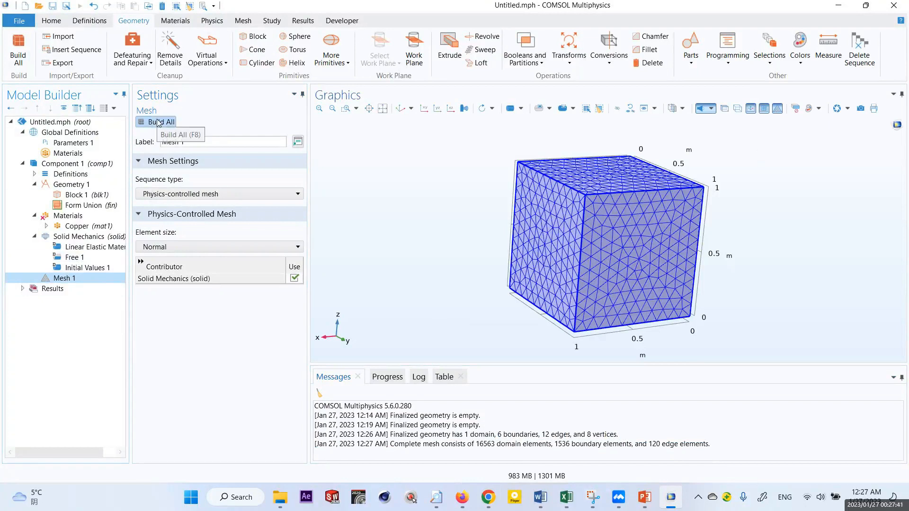
pyautogui.click(52, 289)
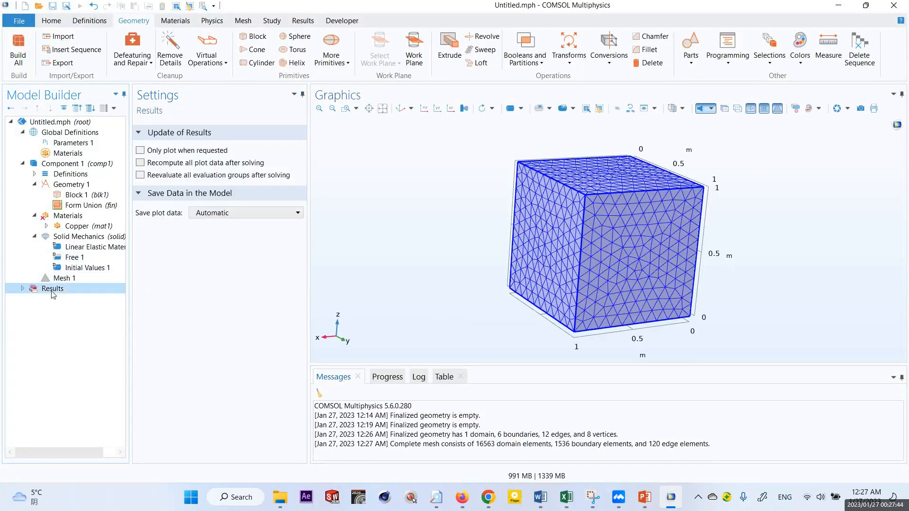
pyautogui.click(22, 289)
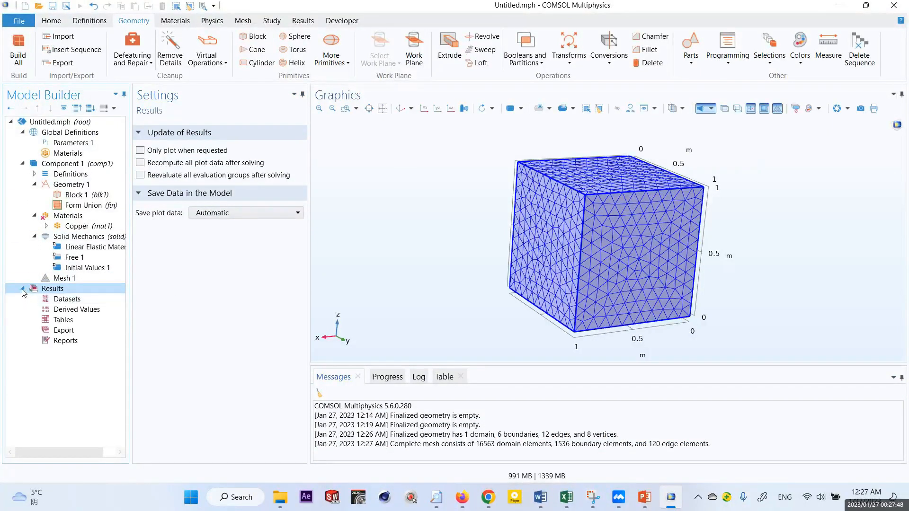
pyautogui.click(22, 289)
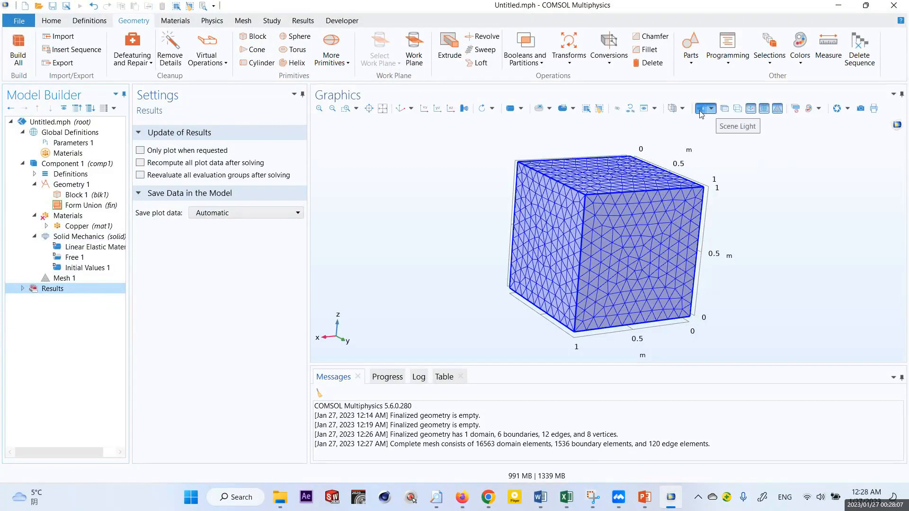
# - Turn on wireframe rendering and compare the display of Block 1 with that of Mesh 1
pyautogui.click(737, 110)
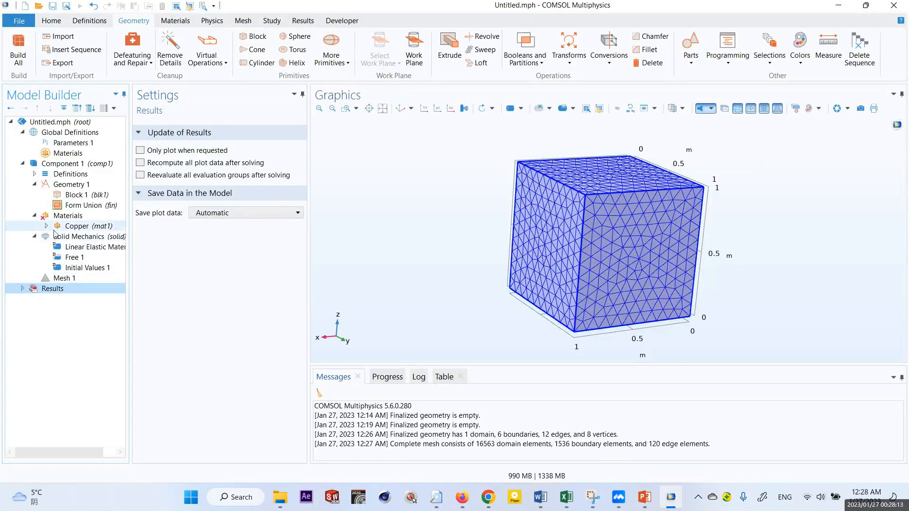
pyautogui.click(75, 196)
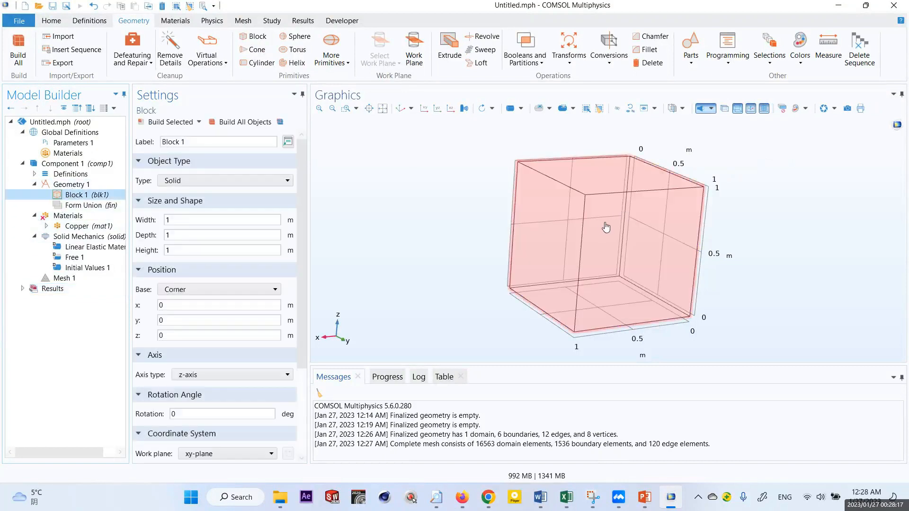
pyautogui.click(66, 279)
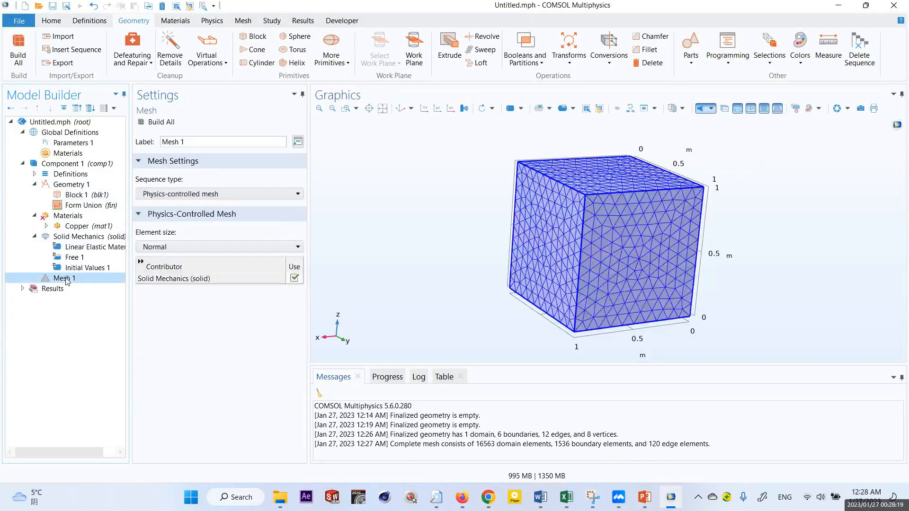
pyautogui.click(77, 195)
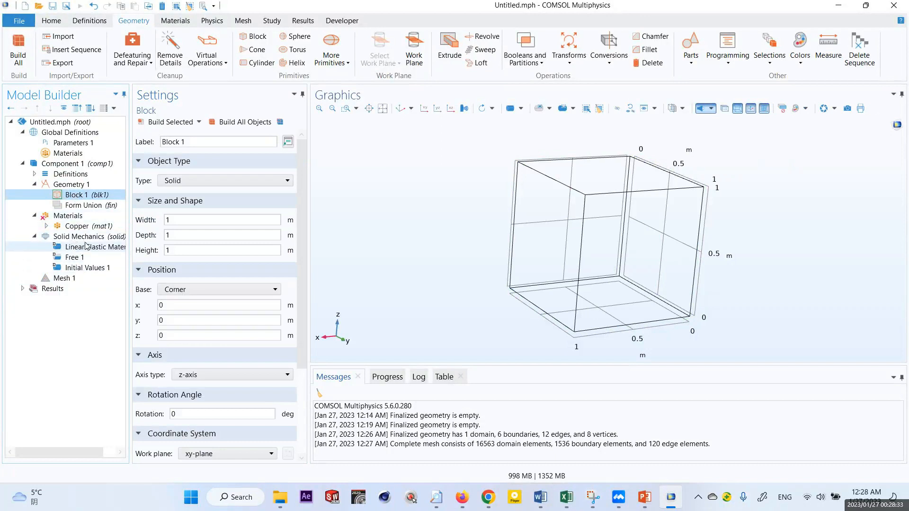
pyautogui.click(66, 280)
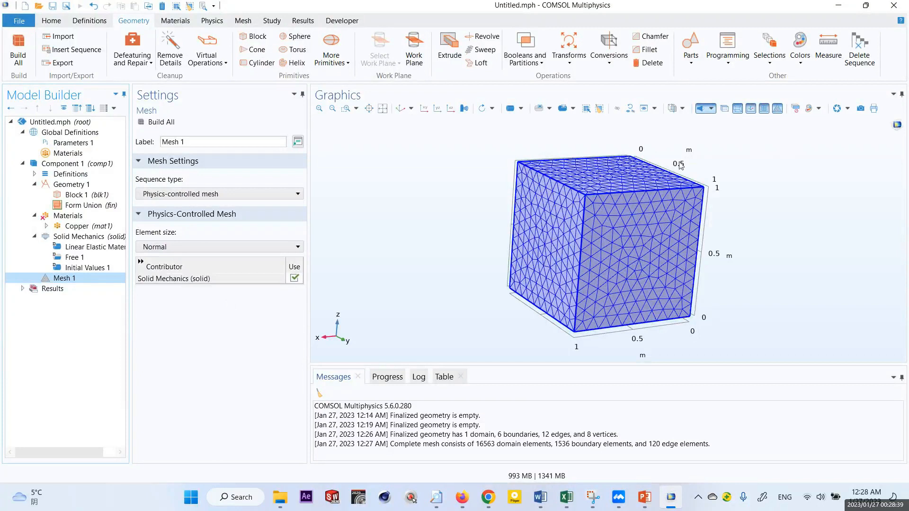
pyautogui.click(78, 195)
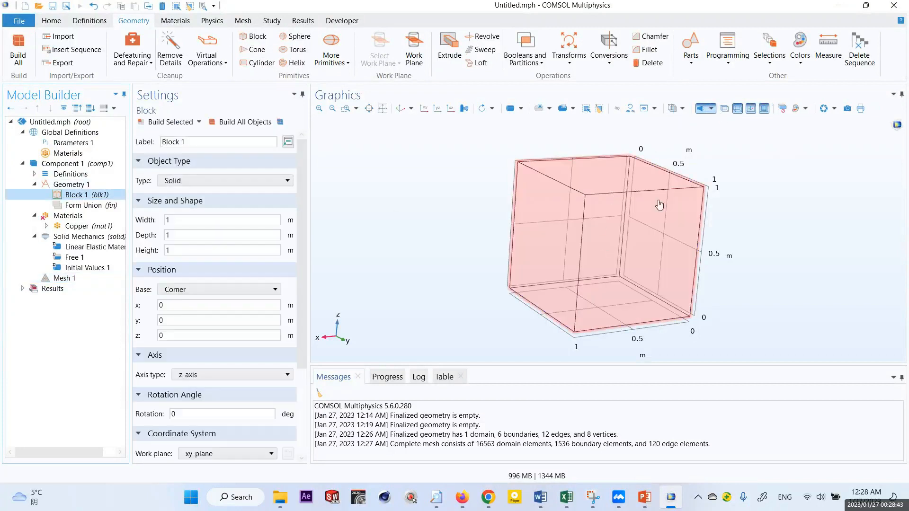
# - Switch the axis orientation and grid displays off and on again, and turn off wireframe rendering
pyautogui.click(751, 109)
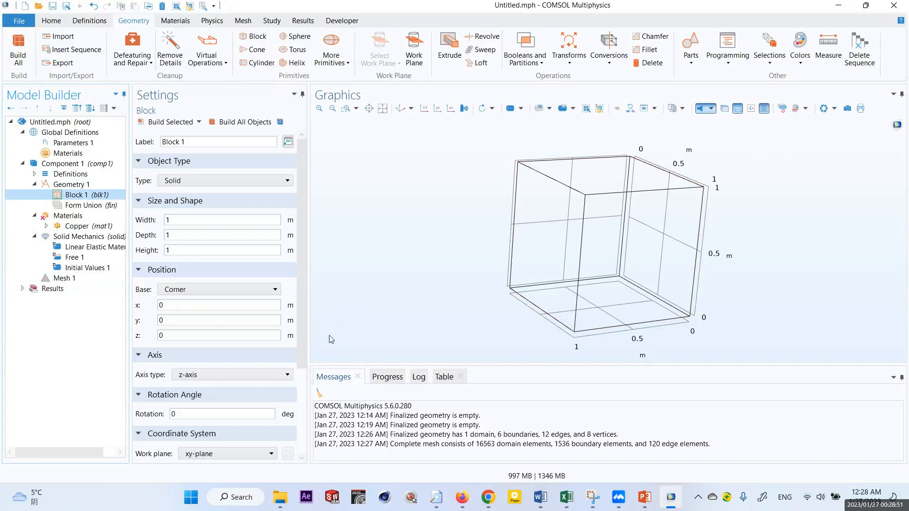
pyautogui.click(752, 113)
pyautogui.click(763, 110)
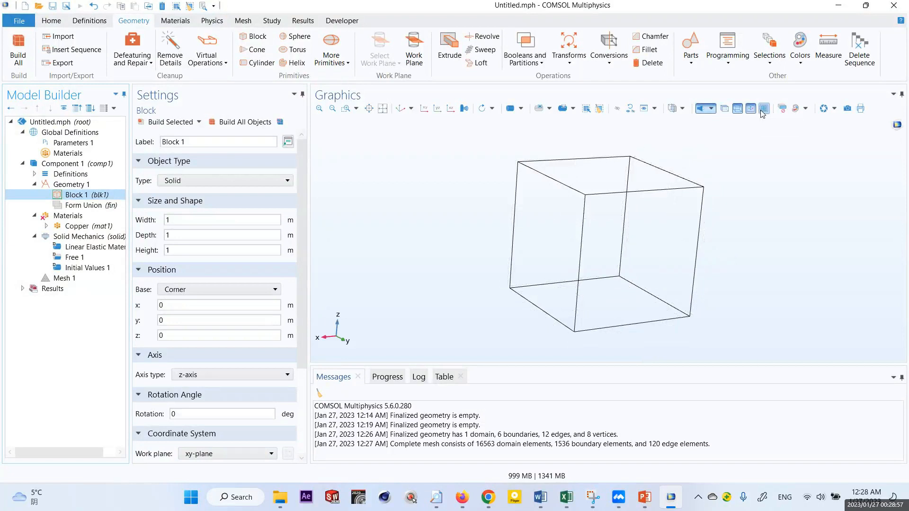
pyautogui.click(765, 111)
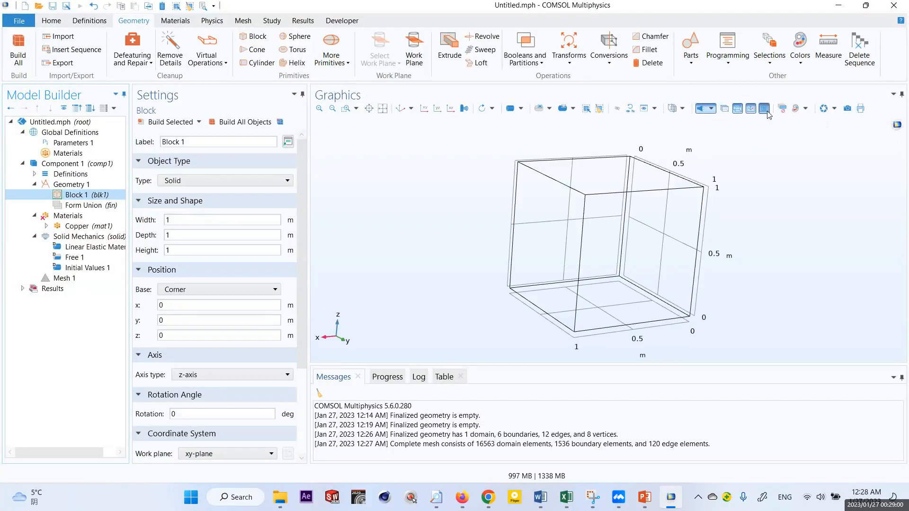
pyautogui.click(736, 111)
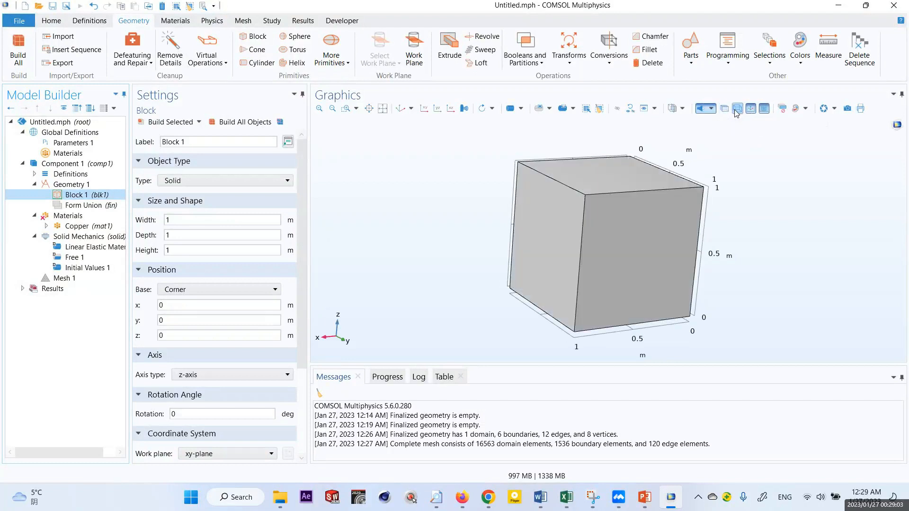